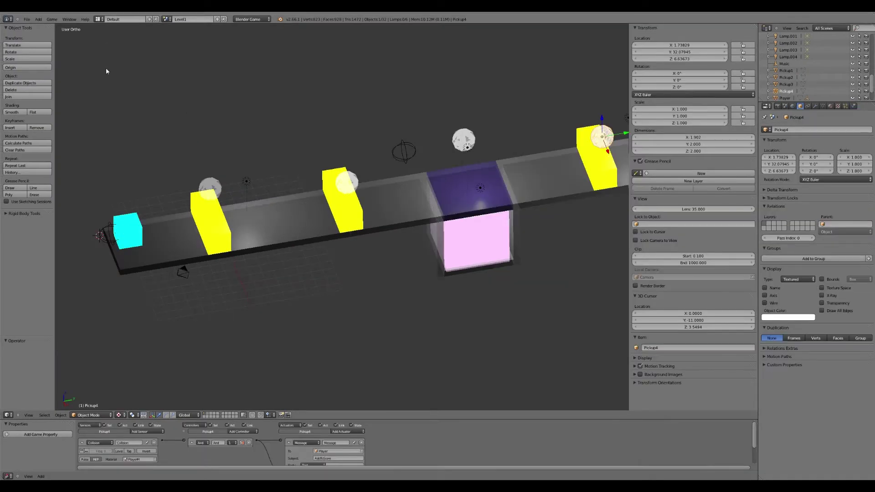
# Run the game engine and drive the player cube up the track collecting pickups
pyautogui.click(52, 19)
pyautogui.click(60, 26)
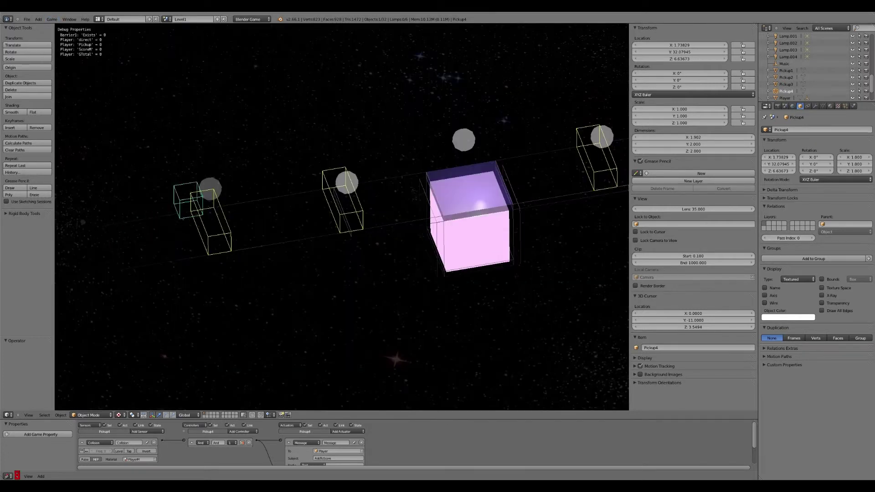
pyautogui.press('Up')
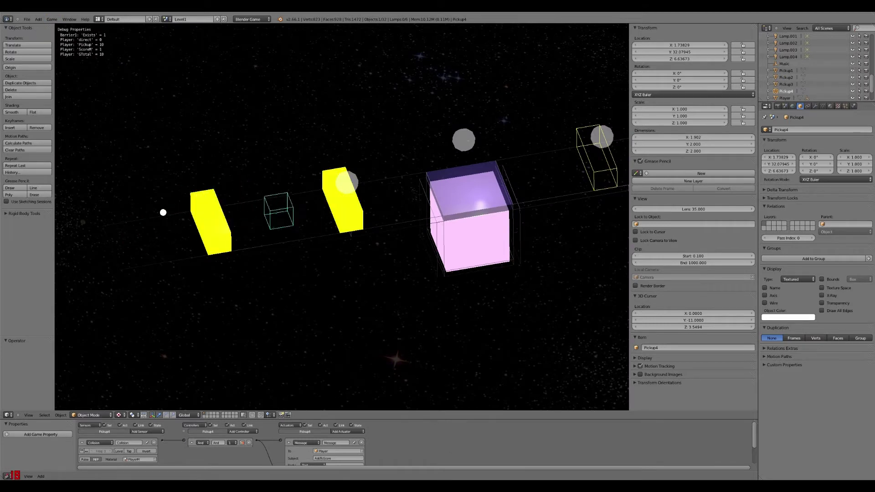
pyautogui.press('Up')
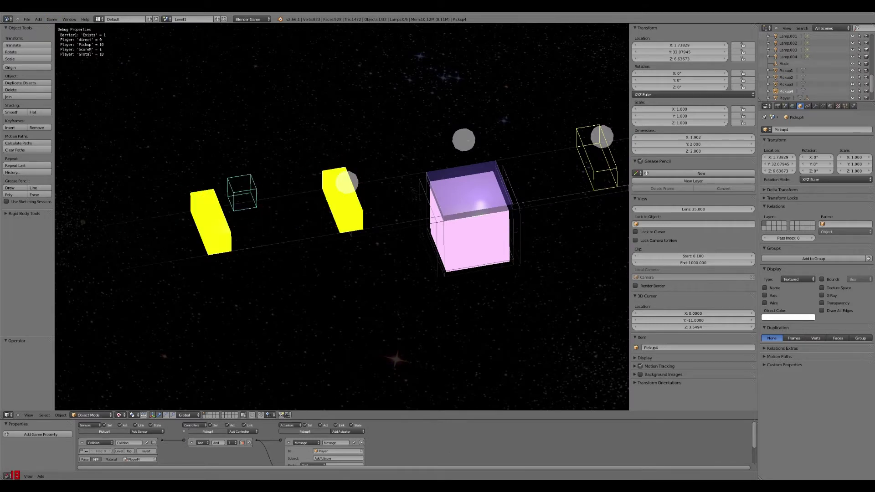
pyautogui.press('Up')
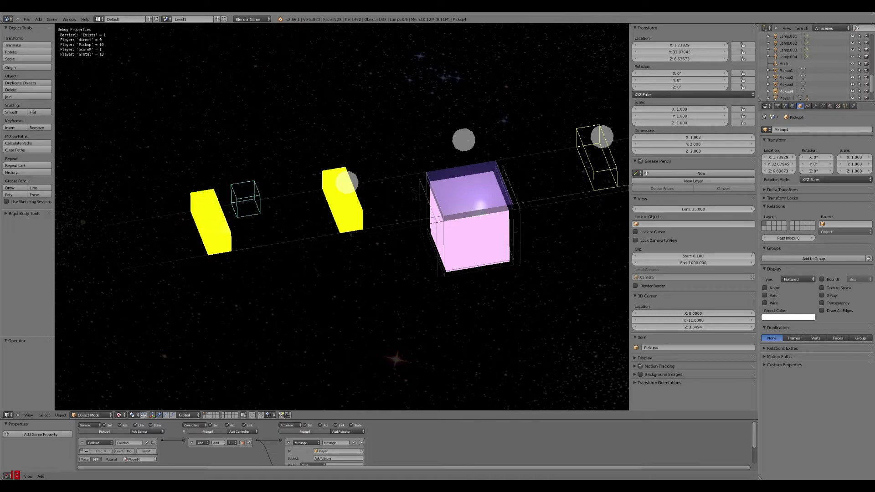
pyautogui.press('Up')
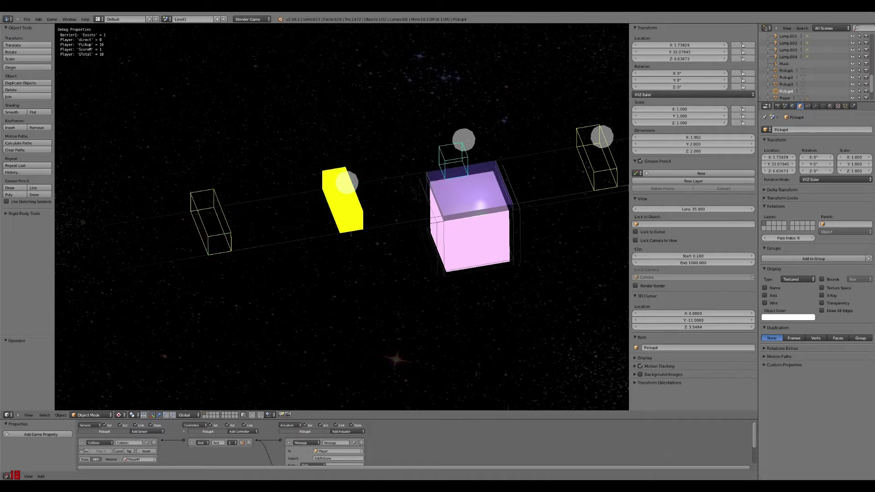
pyautogui.press('Up')
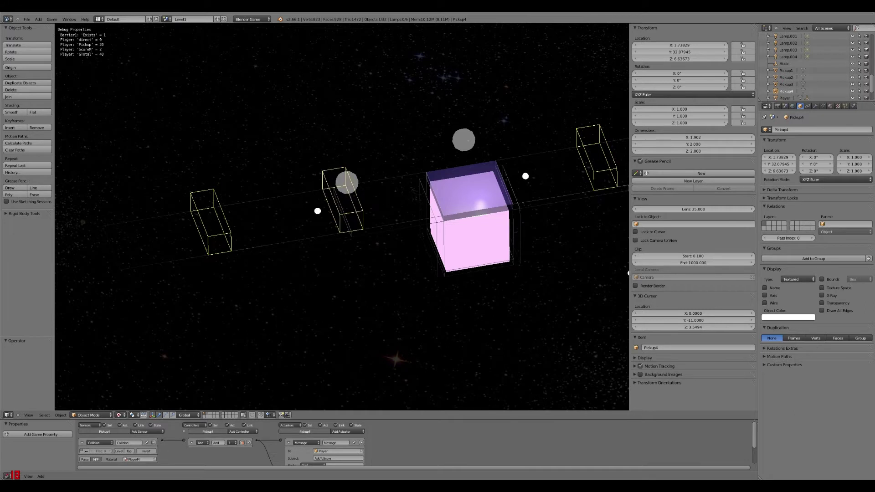
pyautogui.press('Escape')
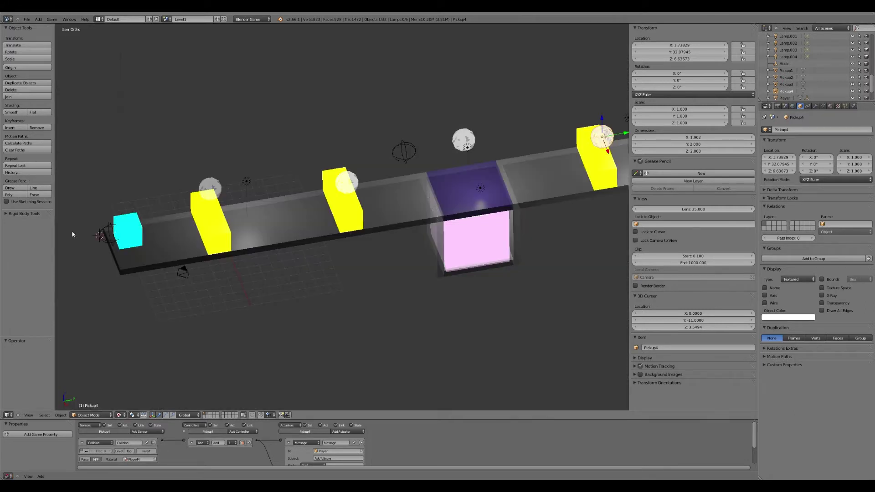
# Look through the scene camera with the sidebar hidden and run the game from that view
pyautogui.click(28, 415)
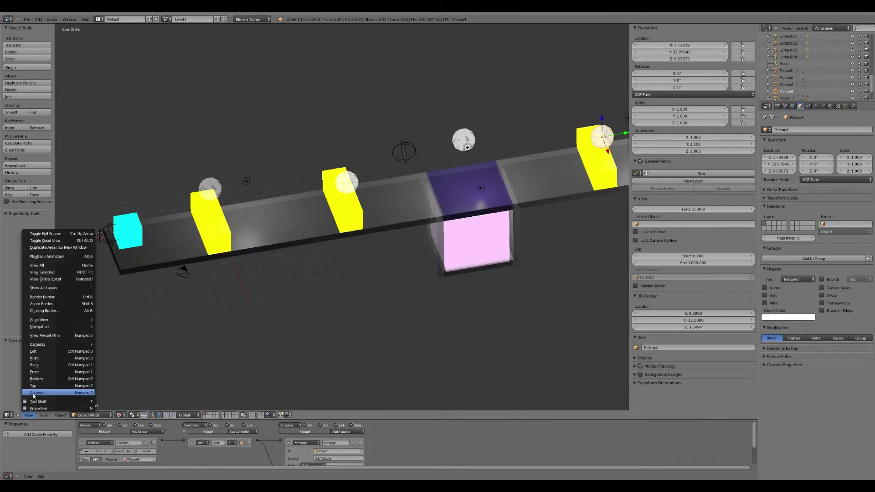
pyautogui.click(38, 392)
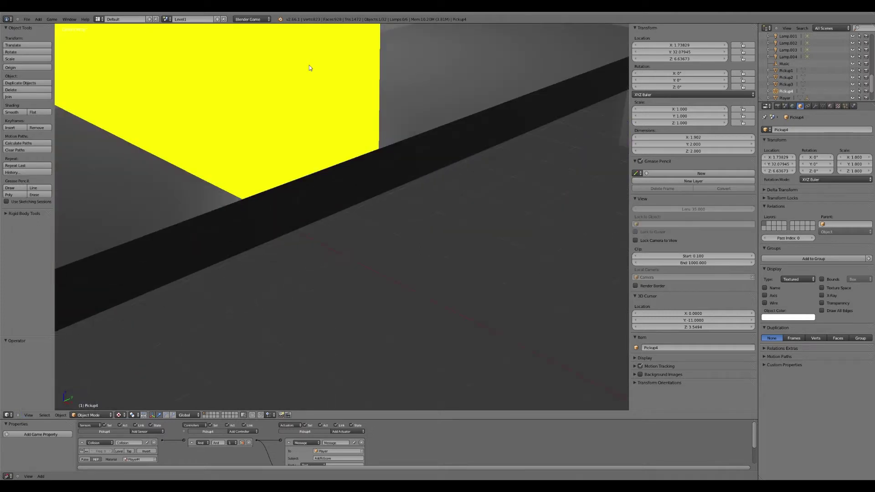
pyautogui.press('n')
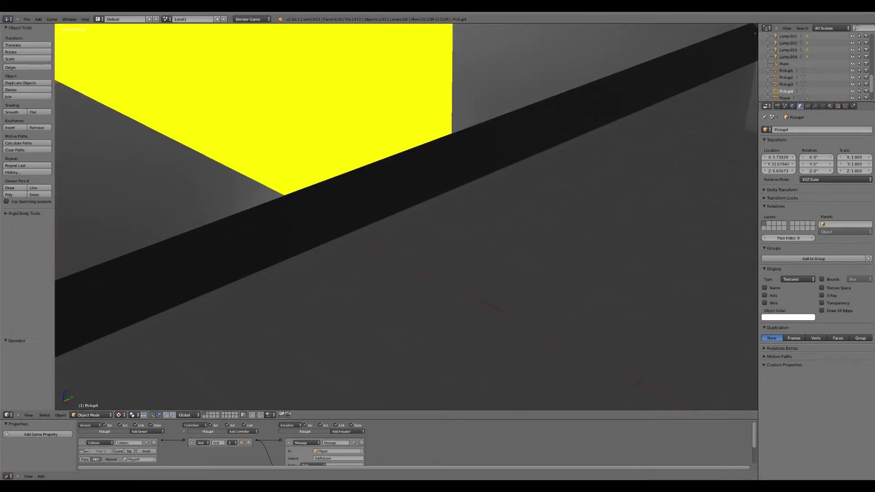
pyautogui.click(52, 20)
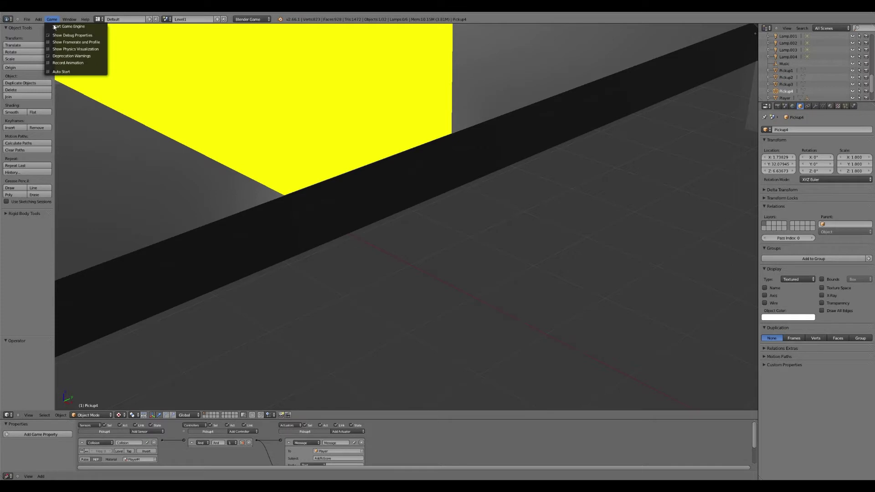
pyautogui.click(54, 27)
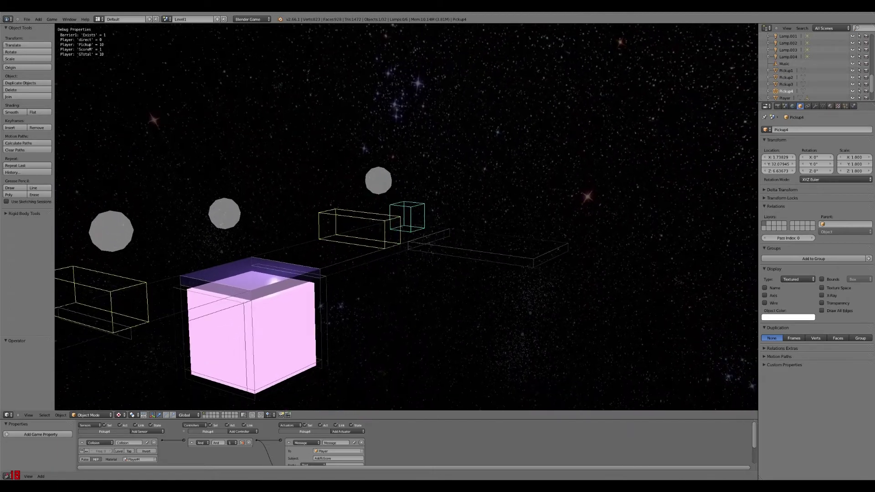
pyautogui.press('Escape')
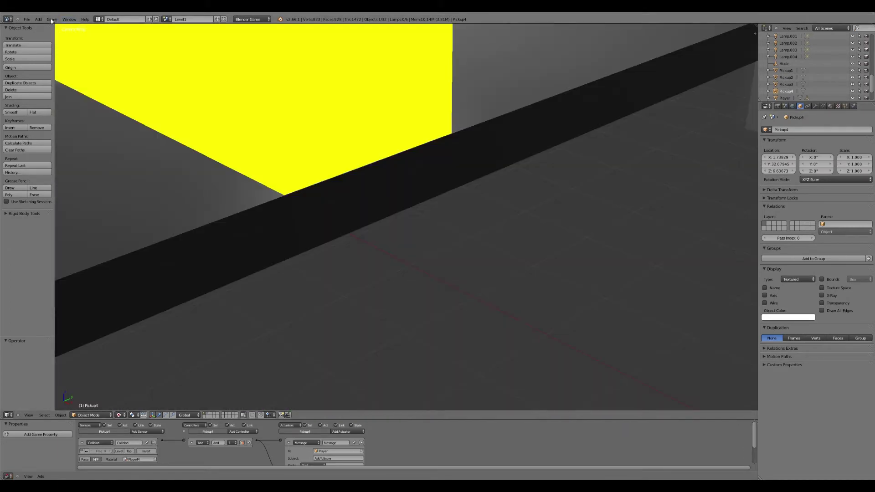
# Rerun the game, advancing the player to collect more pickups, then launch it once more
pyautogui.click(52, 20)
pyautogui.click(63, 28)
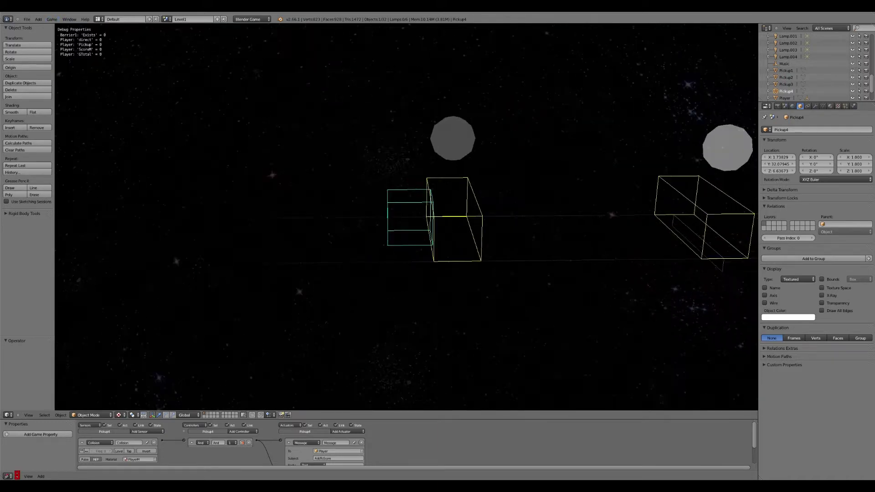
pyautogui.press('Up')
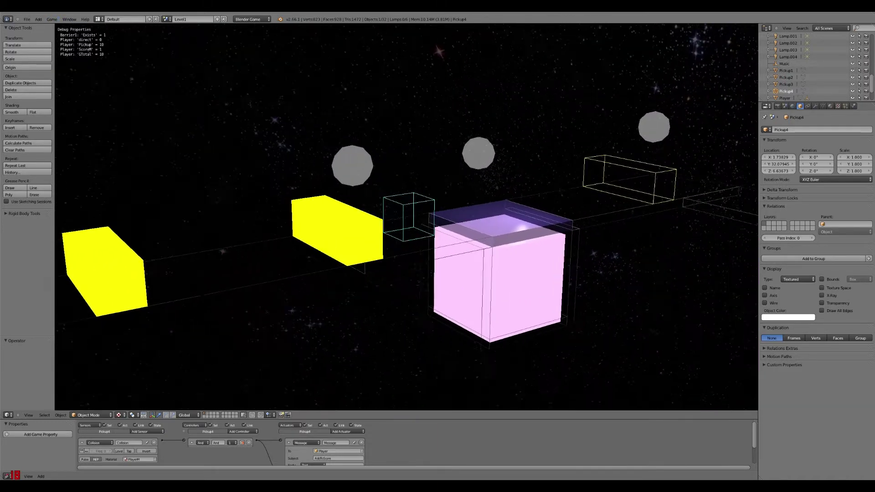
pyautogui.press('Up')
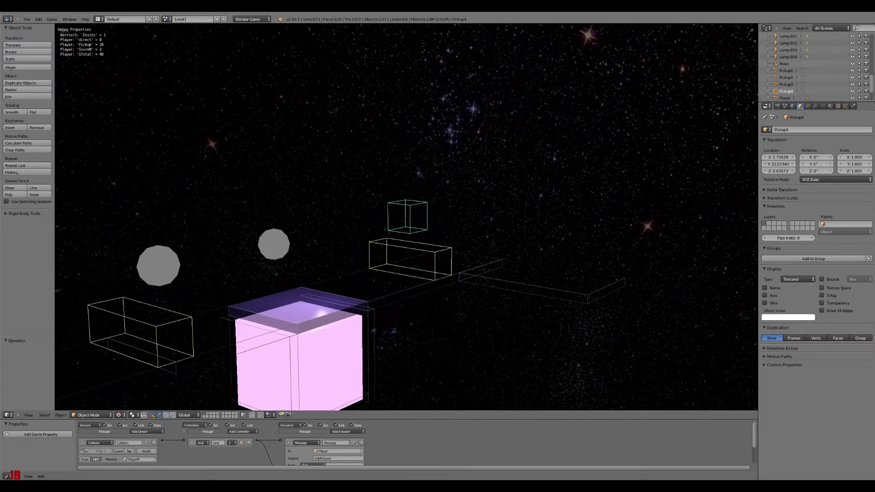
pyautogui.press('Up')
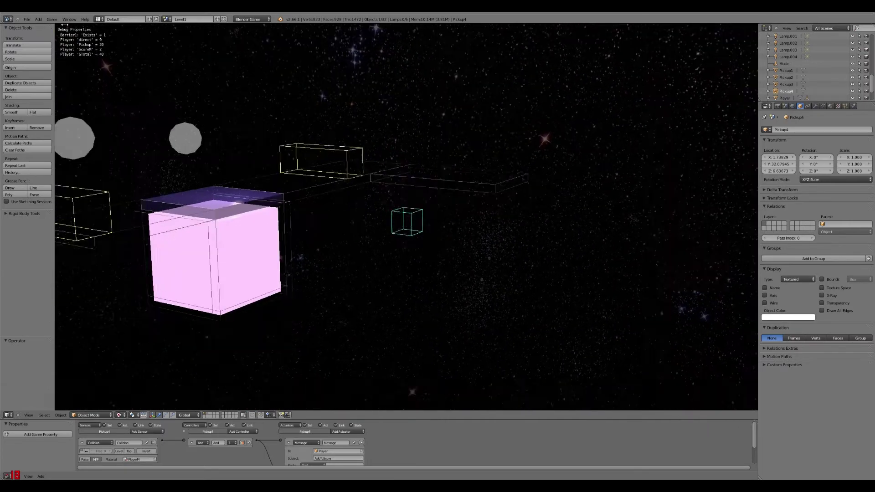
pyautogui.press('Escape')
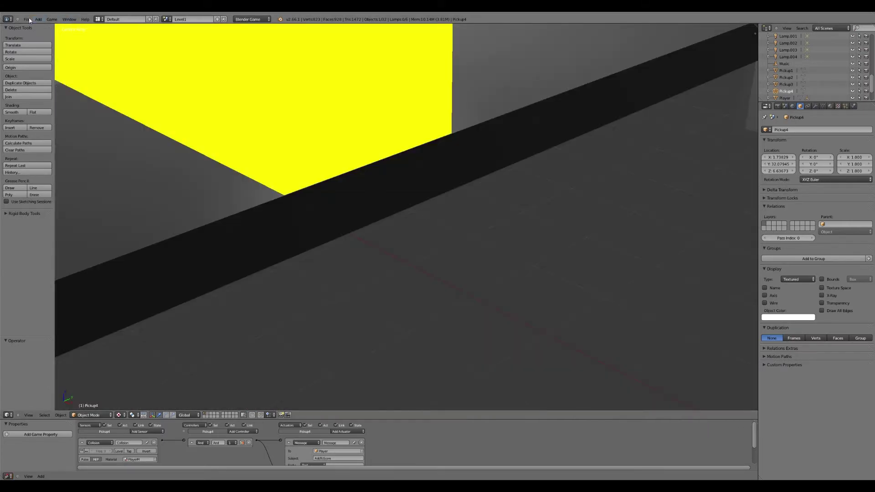
pyautogui.click(49, 21)
pyautogui.click(68, 27)
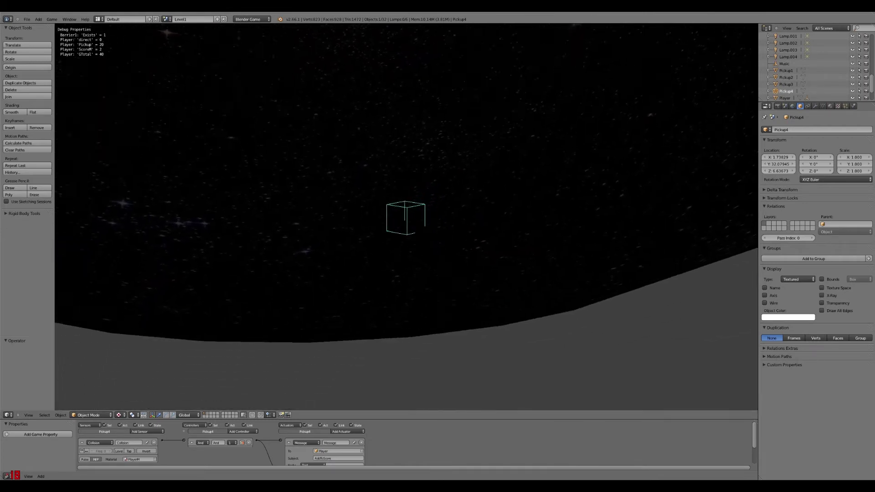
# Stop the game engine to return to the User Ortho overview of the level
pyautogui.press('Escape')
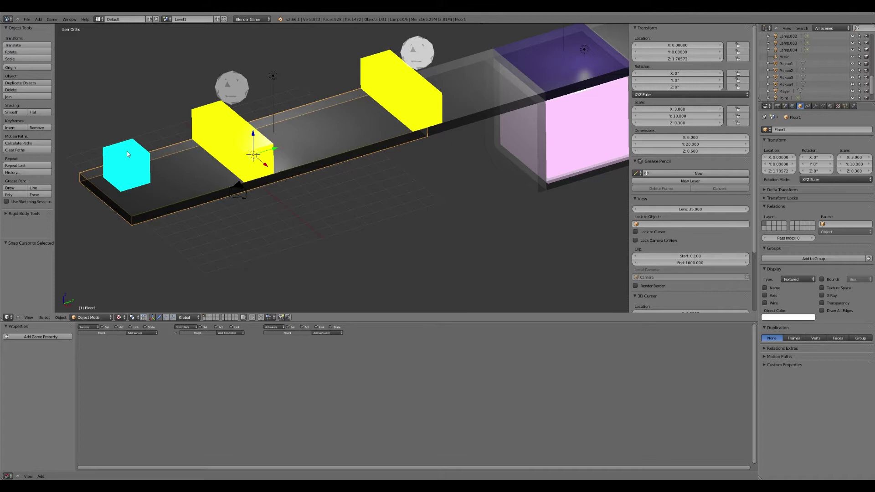
# Select the cyan player cube and snap the 3D cursor onto it
pyautogui.rightClick(130, 159)
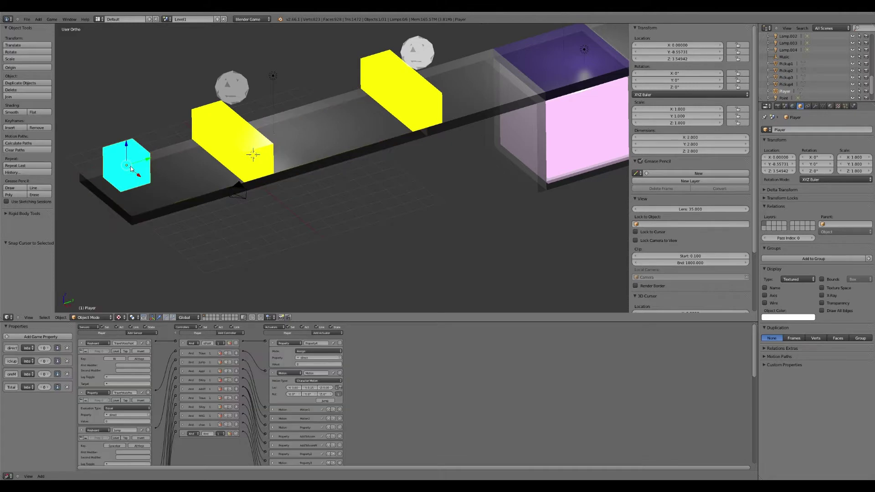
pyautogui.hotkey('ctrl', 'z')
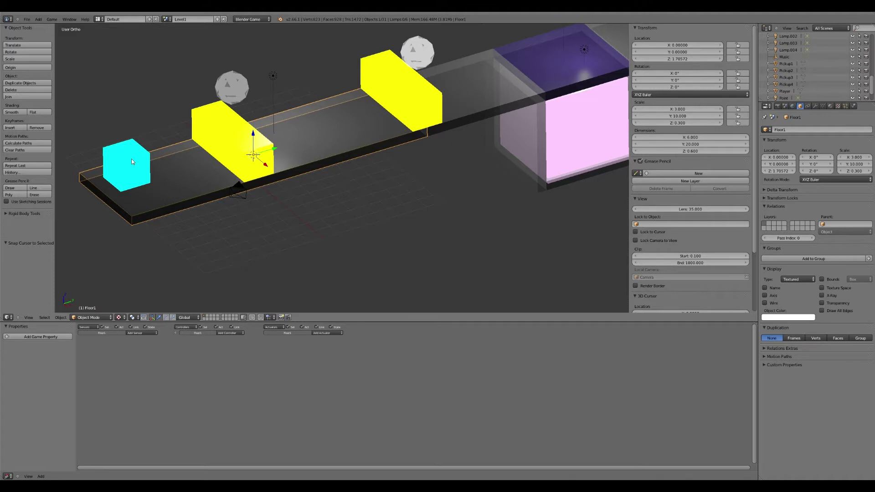
pyautogui.rightClick(131, 160)
pyautogui.hotkey('shift', 's')
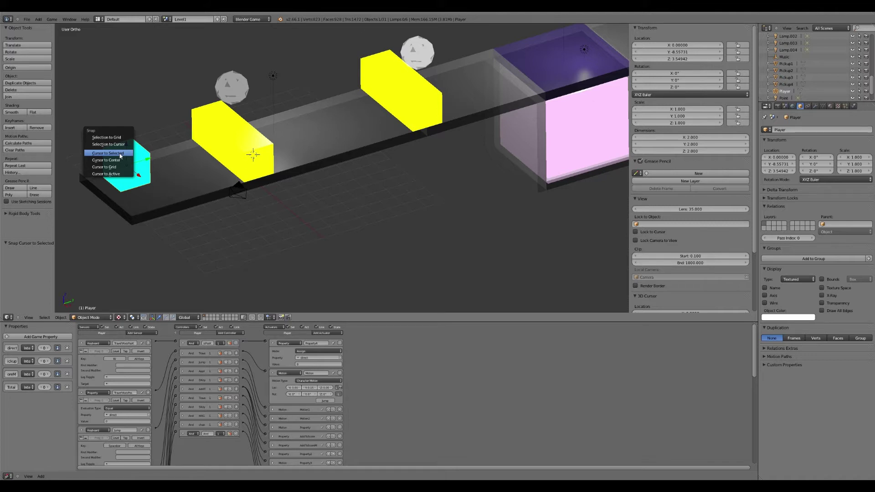
pyautogui.click(120, 156)
# Set the 3D cursor's Y location to -10 in the side panel
pyautogui.scroll(-2, 732, 247)
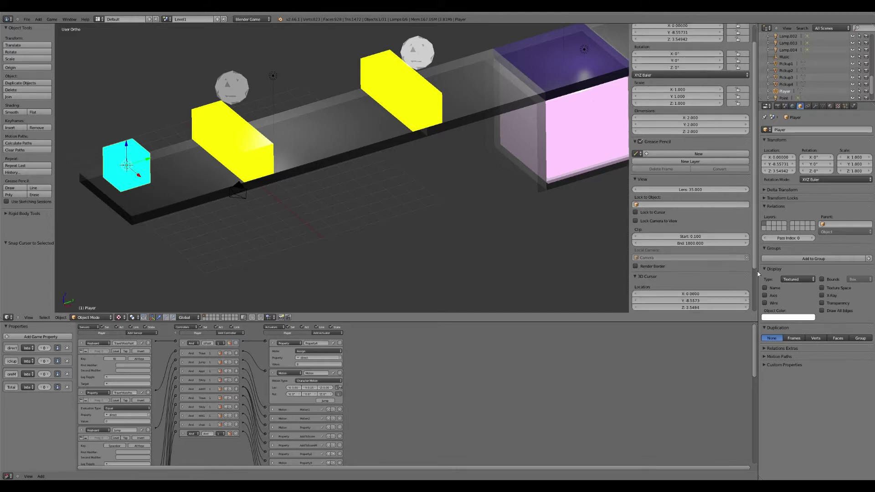
pyautogui.scroll(-3, 756, 283)
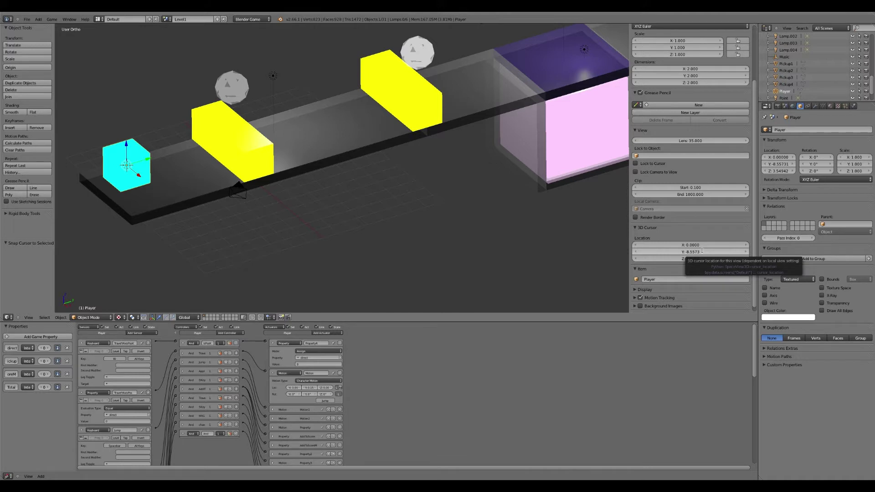
pyautogui.click(702, 251)
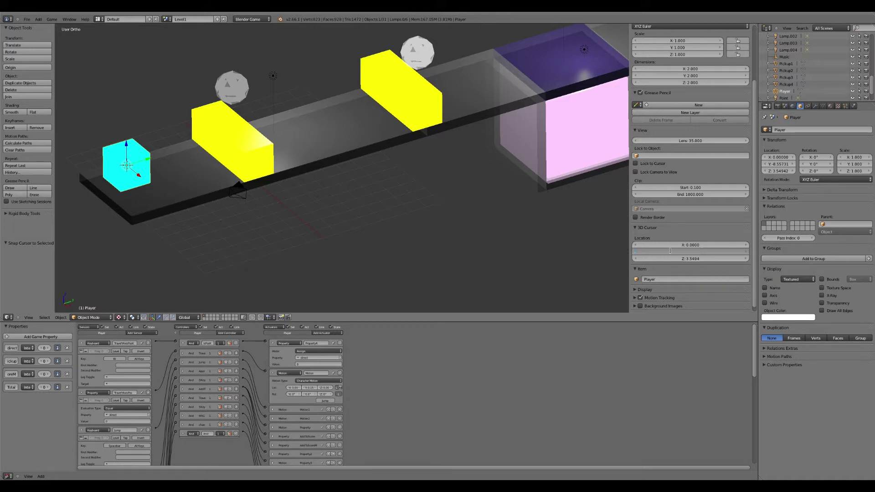
pyautogui.write('-10')
pyautogui.press('Return')
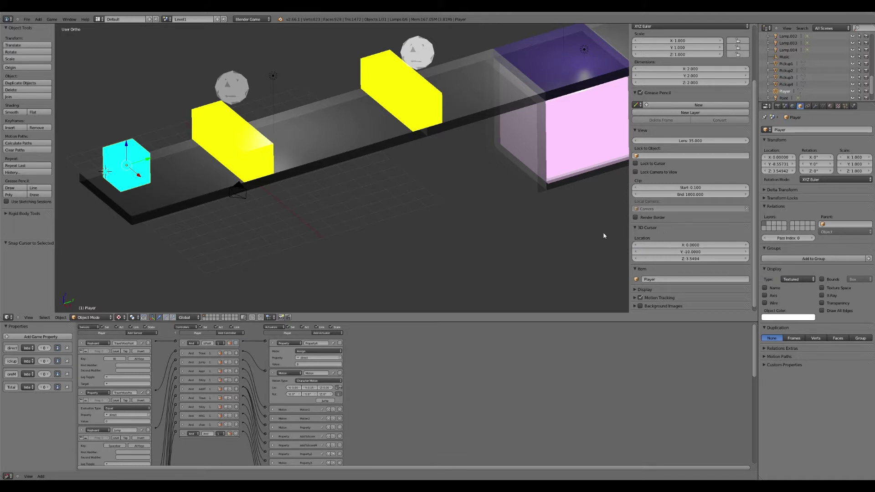
pyautogui.moveTo(604, 236); pyautogui.dragTo(169, 182, button='middle')
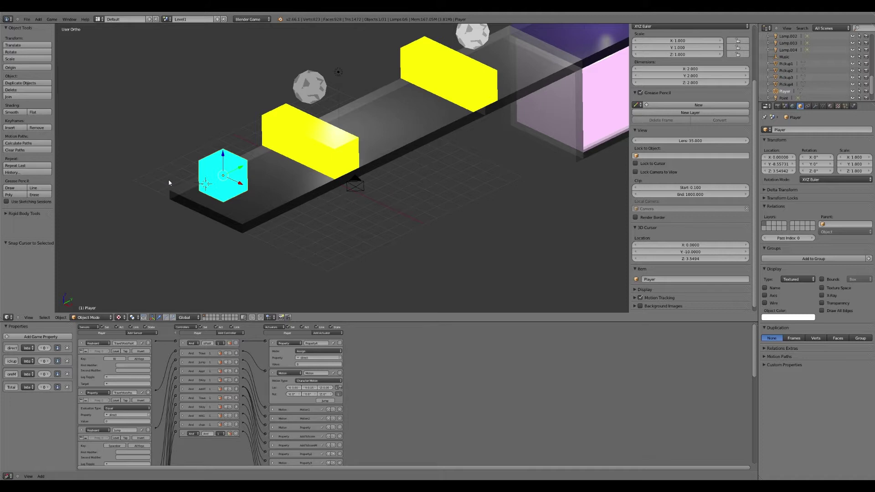
# Add a Sphere empty at the 3D cursor (X 0, Y -10, Z 3.549)
pyautogui.moveTo(169, 183); pyautogui.dragTo(178, 180, button='middle')
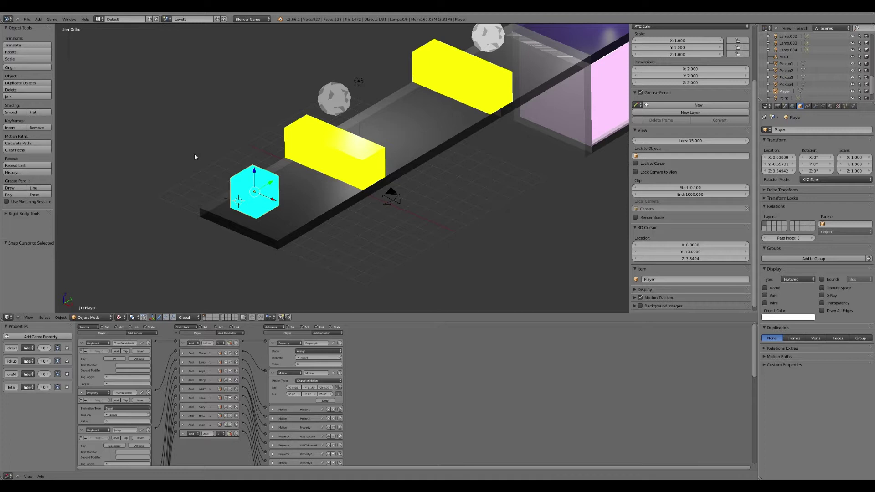
pyautogui.click(38, 19)
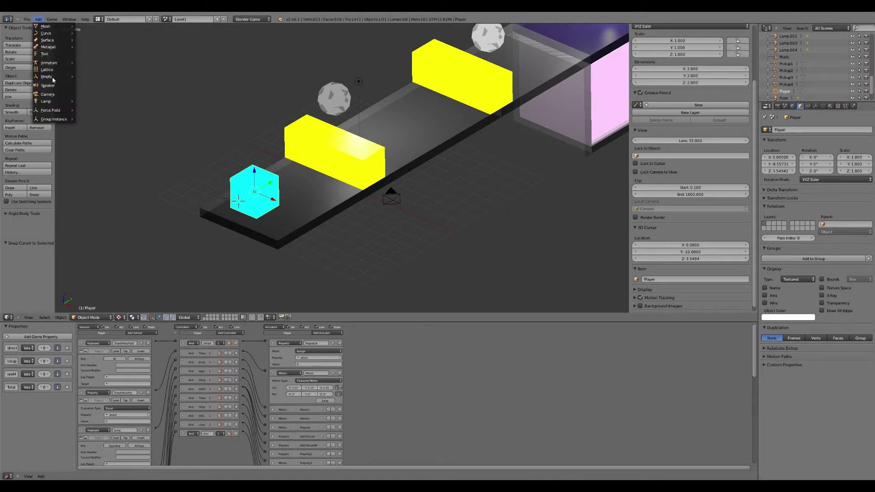
pyautogui.moveTo(53, 78)
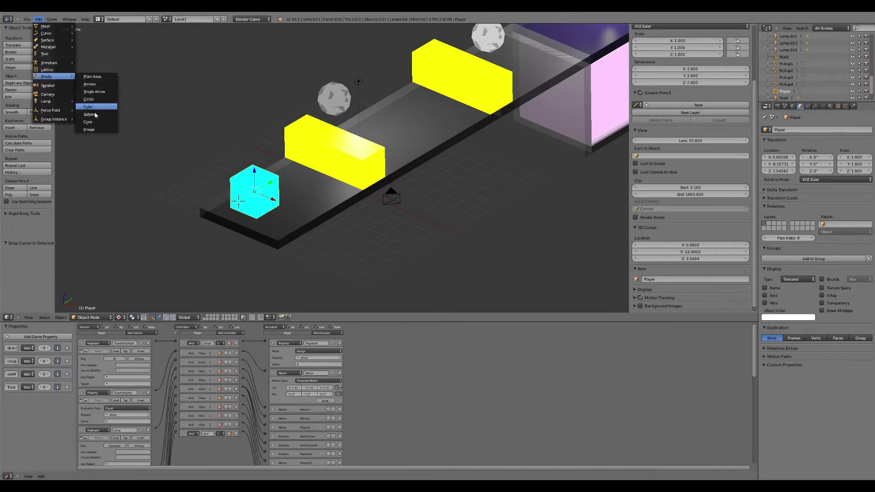
pyautogui.click(91, 114)
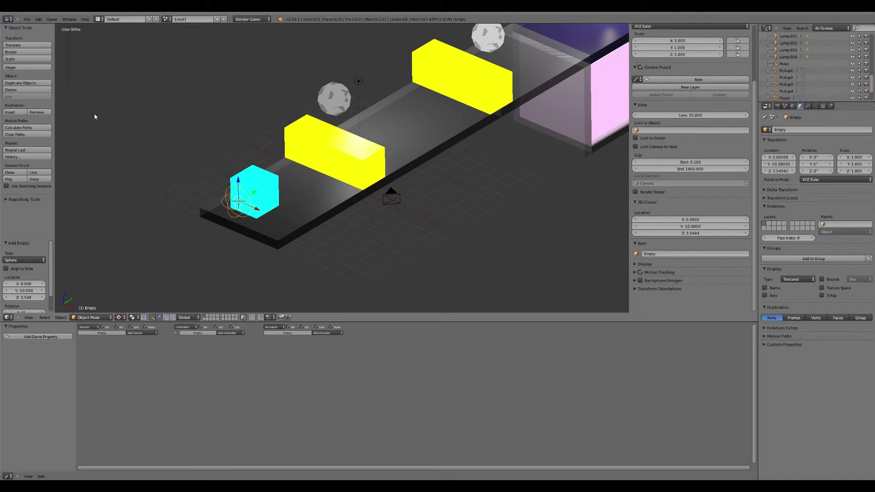
# On an empty layer, add a 32-segment, 16-ring UV Sphere and begin scaling it down
pyautogui.click(208, 319)
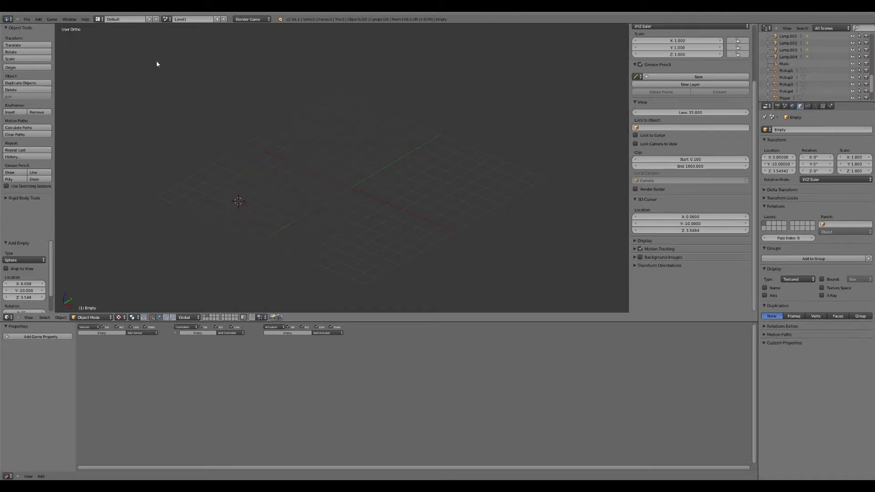
pyautogui.click(38, 19)
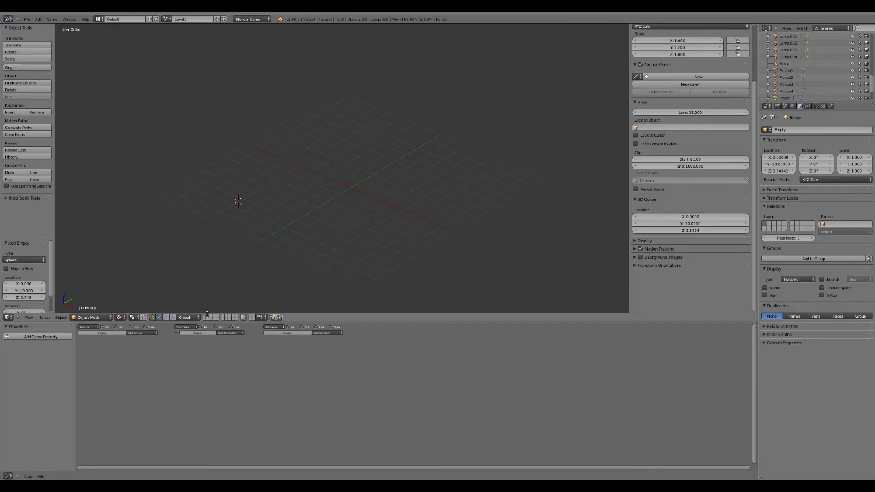
pyautogui.click(39, 19)
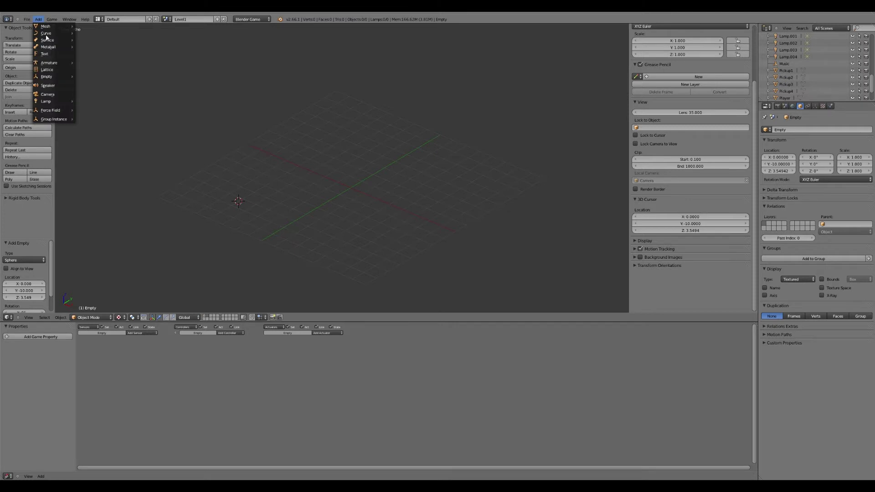
pyautogui.moveTo(46, 27)
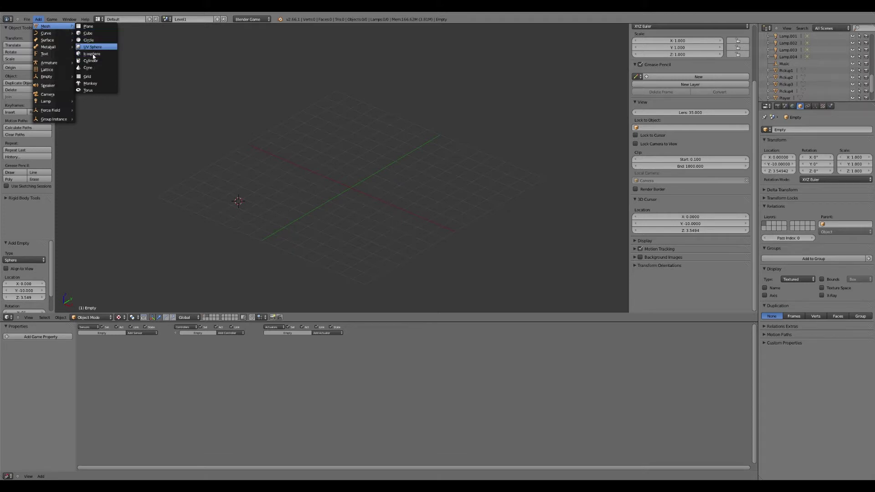
pyautogui.click(93, 47)
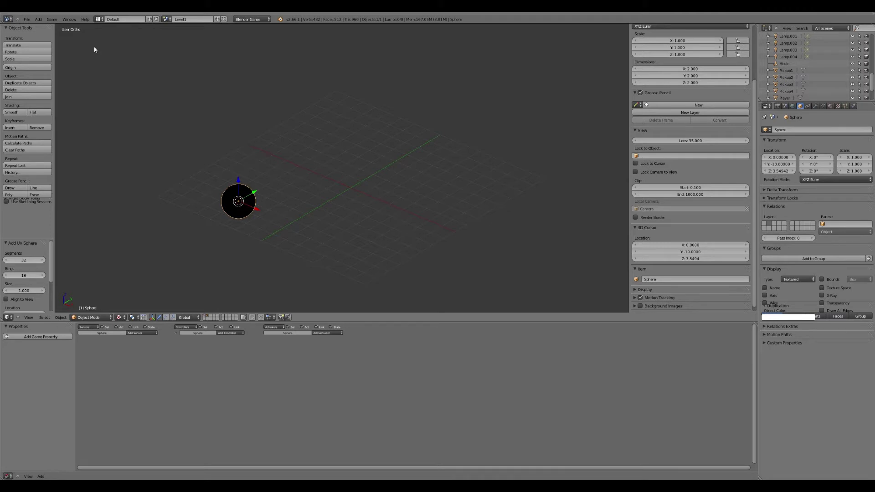
pyautogui.press('s')
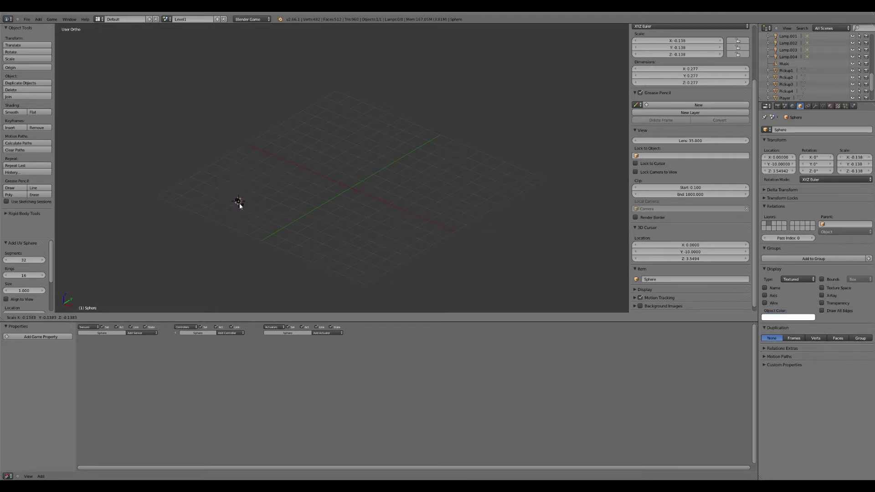
# Scale the sphere to about 0.248 and give it a new material with Emit 50
pyautogui.click(241, 206)
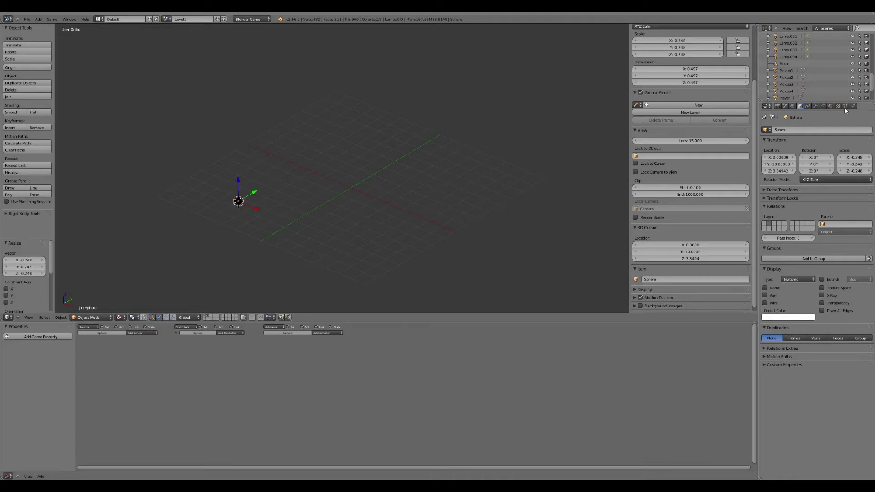
pyautogui.click(830, 106)
pyautogui.click(789, 153)
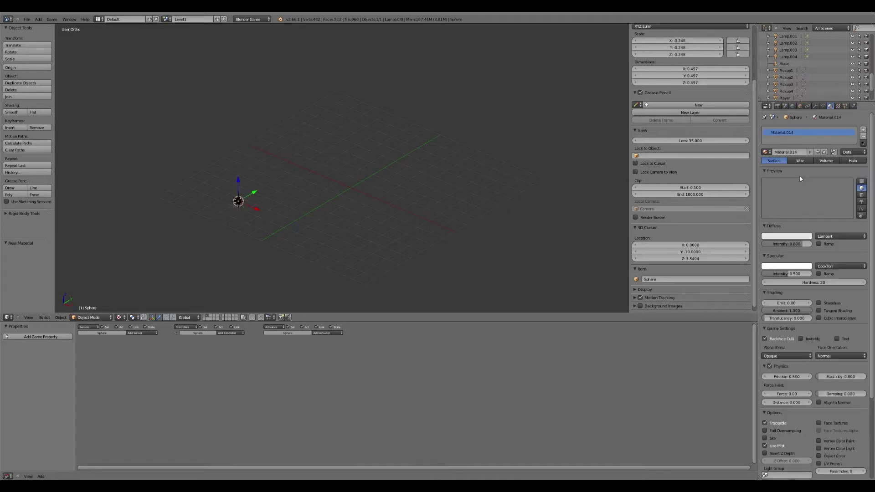
pyautogui.click(783, 302)
pyautogui.write('50')
pyautogui.press('Return')
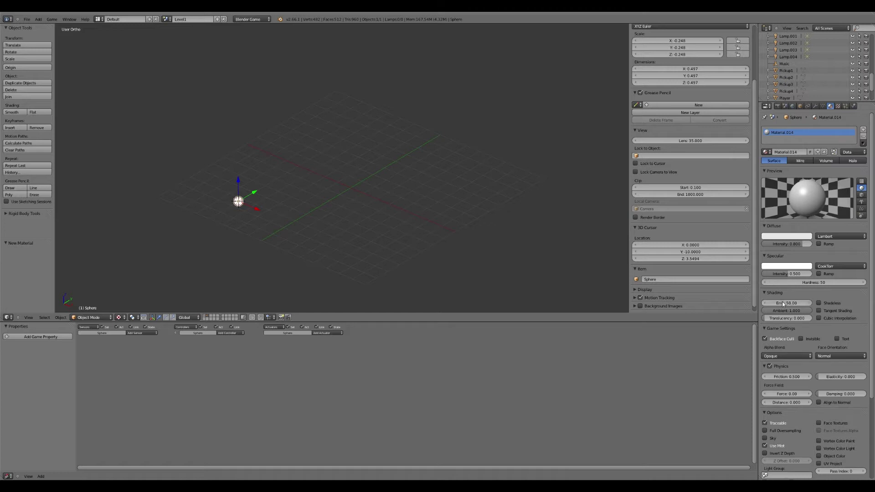
# Set the material's diffuse colour to magenta and show the level's layer again
pyautogui.click(791, 237)
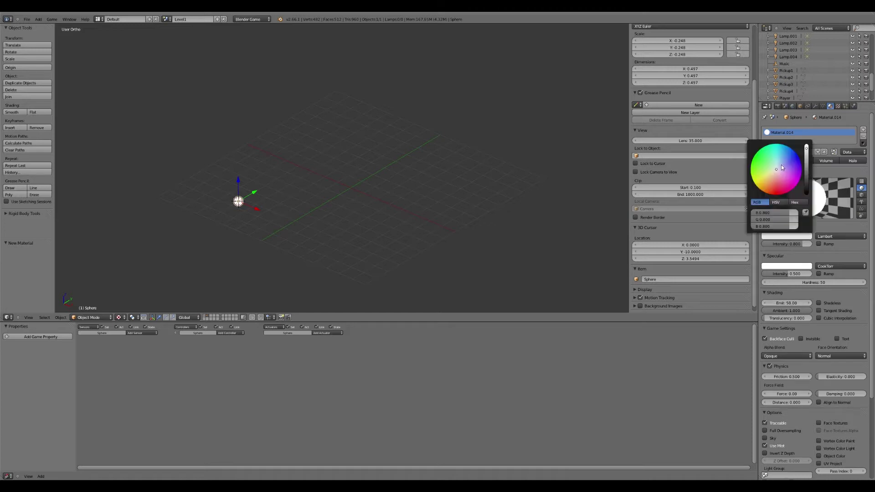
pyautogui.click(780, 165)
pyautogui.moveTo(787, 151)
pyautogui.mouseDown()
pyautogui.moveTo(779, 164)
pyautogui.moveTo(795, 153)
pyautogui.mouseUp()
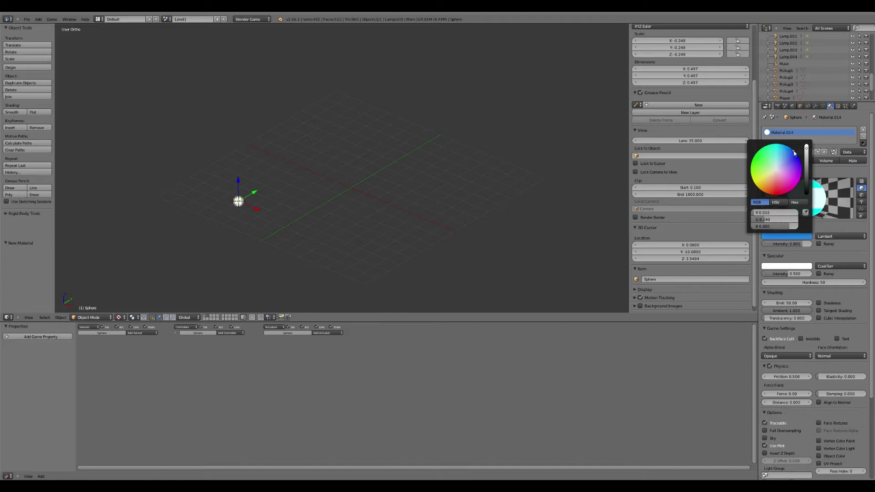
pyautogui.moveTo(794, 151)
pyautogui.mouseDown()
pyautogui.moveTo(775, 151)
pyautogui.moveTo(801, 160)
pyautogui.mouseUp()
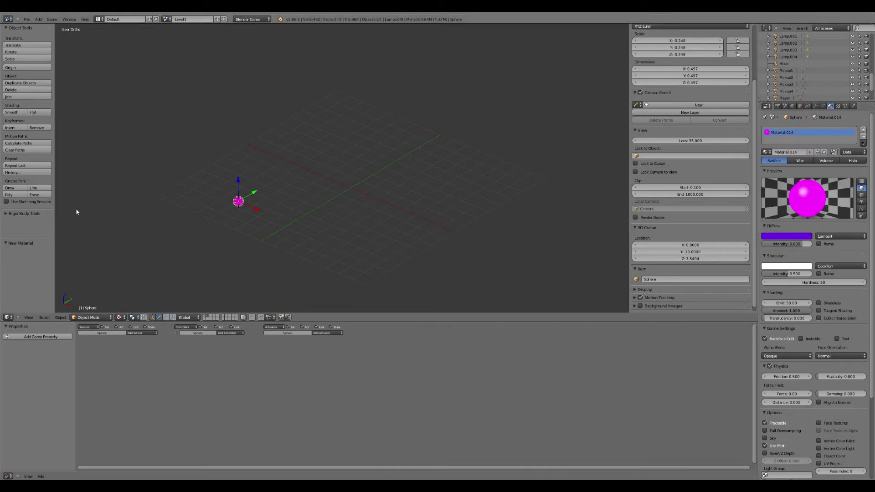
pyautogui.click(205, 318)
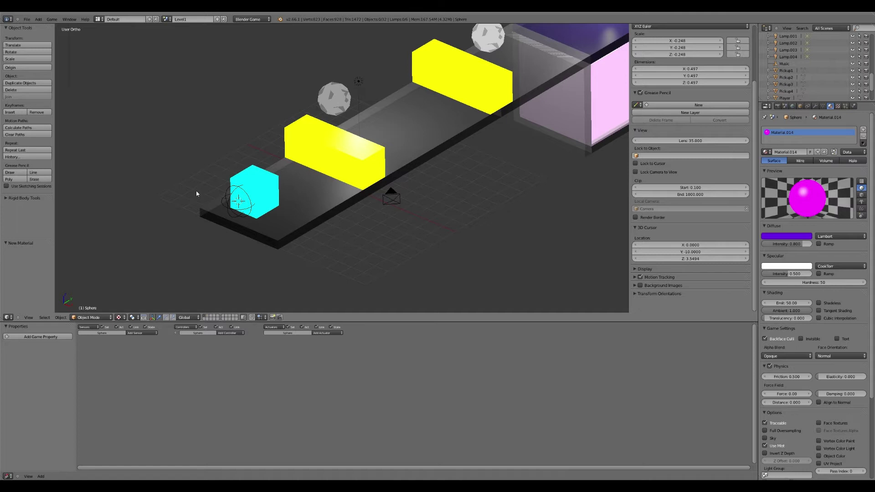
# Show the sphere's layer and rename the sphere object to 'Bullet'
pyautogui.click(207, 317)
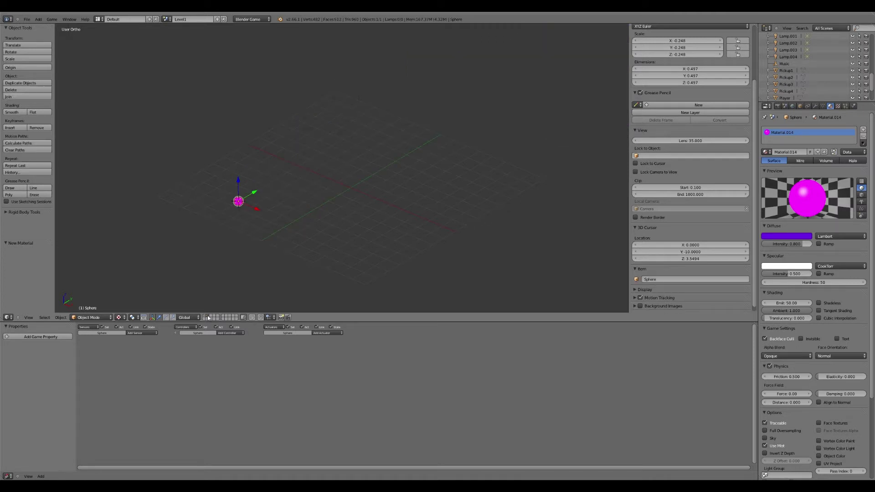
pyautogui.click(245, 203)
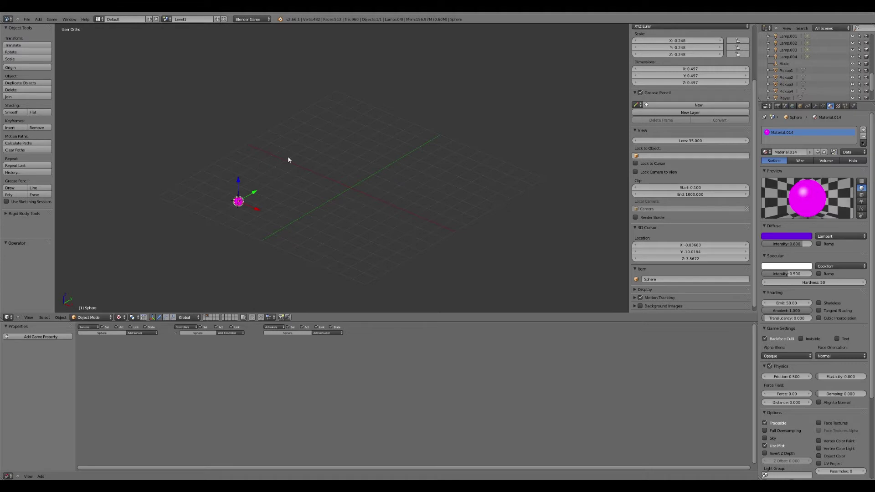
pyautogui.click(800, 106)
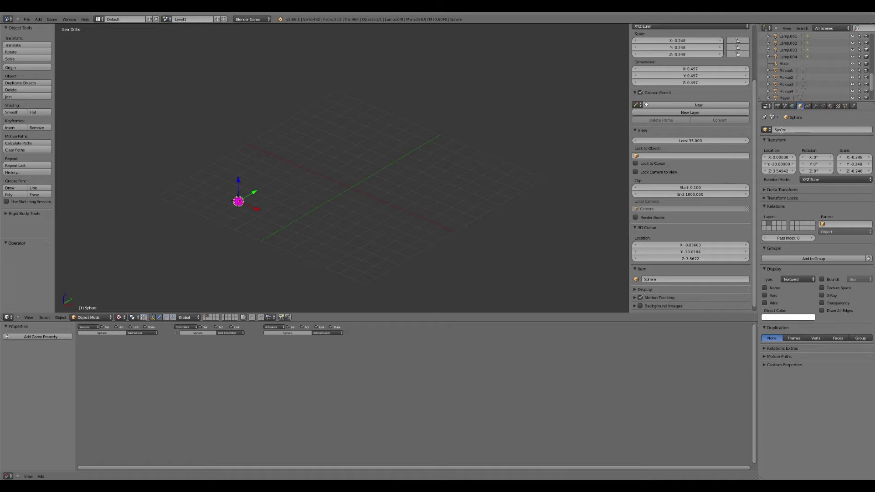
pyautogui.click(781, 130)
pyautogui.write('Bullet')
pyautogui.press('Return')
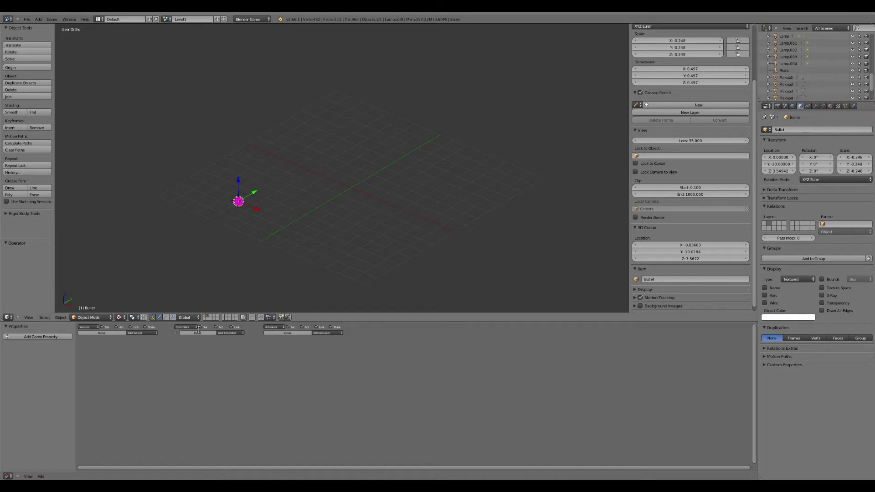
# Add an Always sensor and an And controller to the Bullet
pyautogui.click(150, 333)
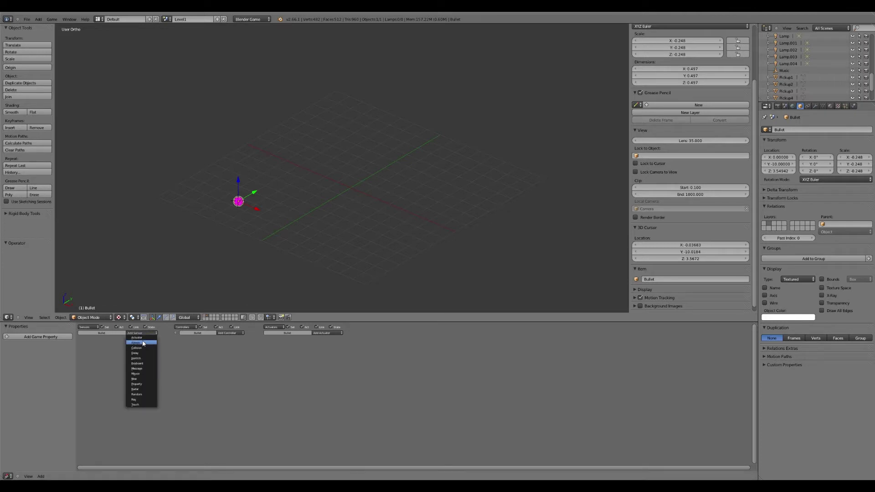
pyautogui.click(143, 343)
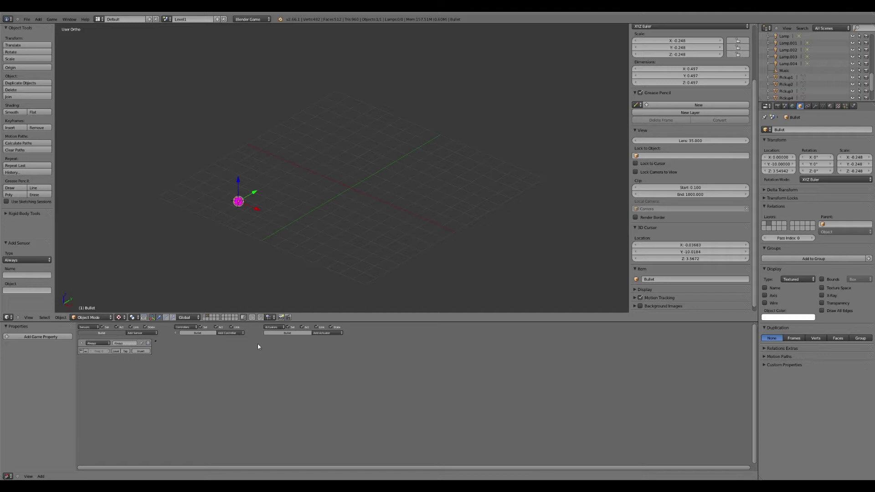
pyautogui.scroll(2, 258, 343)
pyautogui.scroll(2, 262, 352)
pyautogui.click(340, 341)
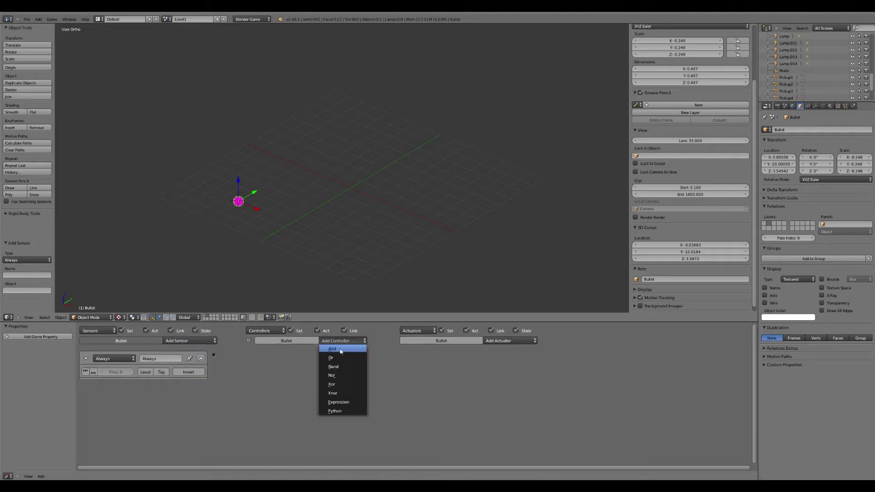
pyautogui.click(340, 350)
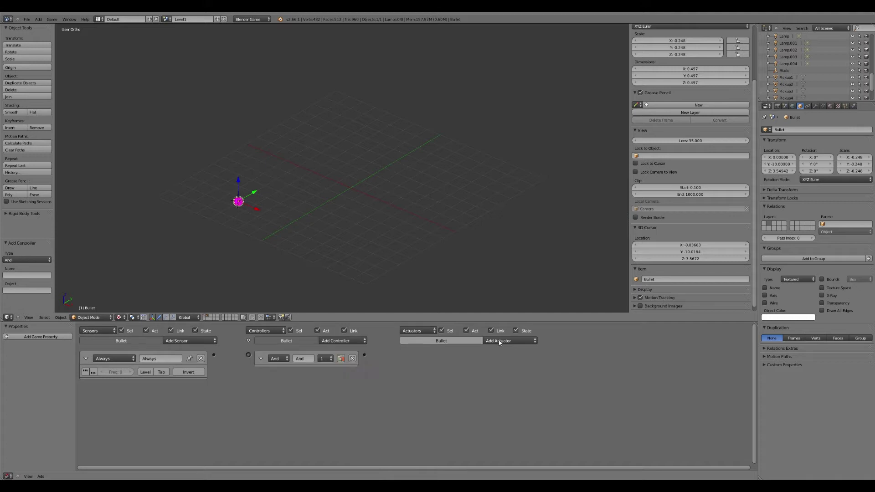
# Add a Motion actuator with Loc Y -0.20, link all three bricks, and show the level
pyautogui.click(500, 341)
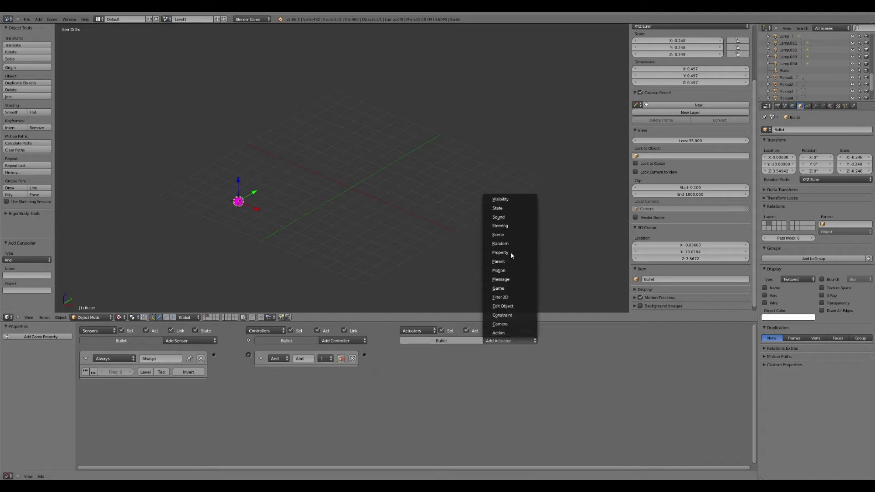
pyautogui.click(506, 270)
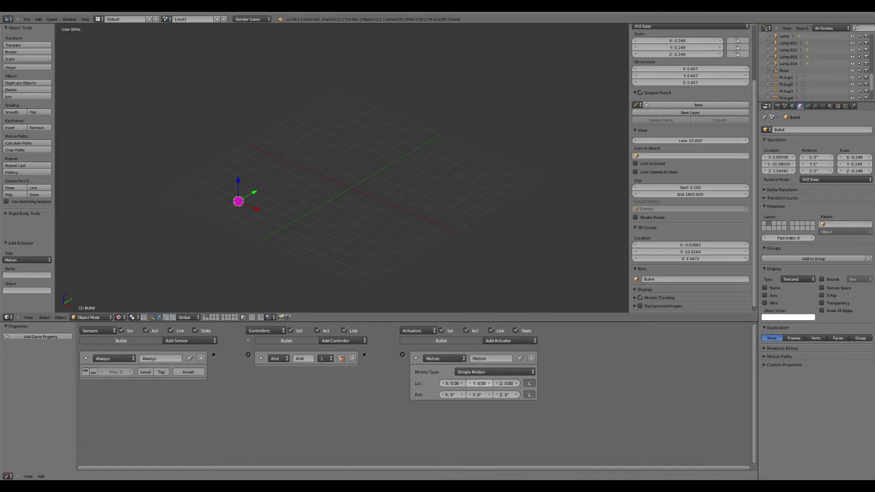
pyautogui.click(473, 383)
pyautogui.press('BackSpace')
pyautogui.write('-0.20')
pyautogui.press('Return')
pyautogui.moveTo(403, 355); pyautogui.dragTo(364, 355)
pyautogui.moveTo(228, 359); pyautogui.dragTo(214, 356)
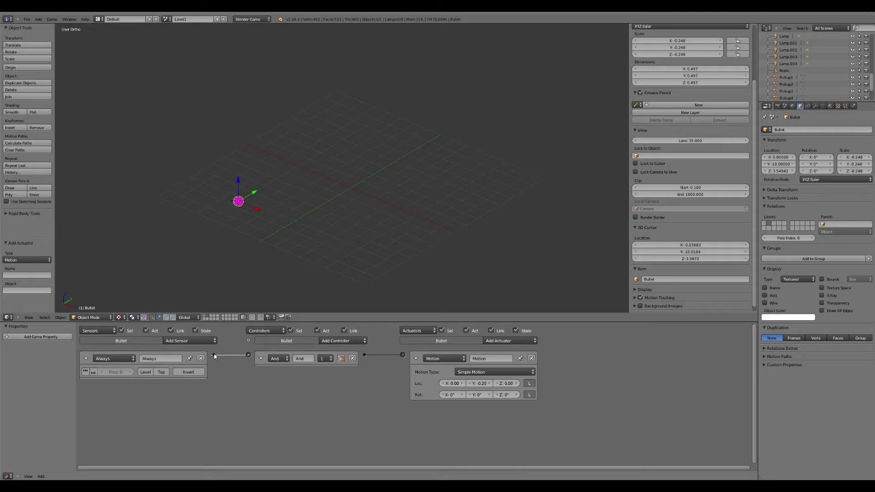
pyautogui.keyDown('shift'); pyautogui.click(205, 317); pyautogui.keyUp('shift')
# Select the Empty and give it a Keyboard sensor on key E plus an And controller
pyautogui.rightClick(227, 202)
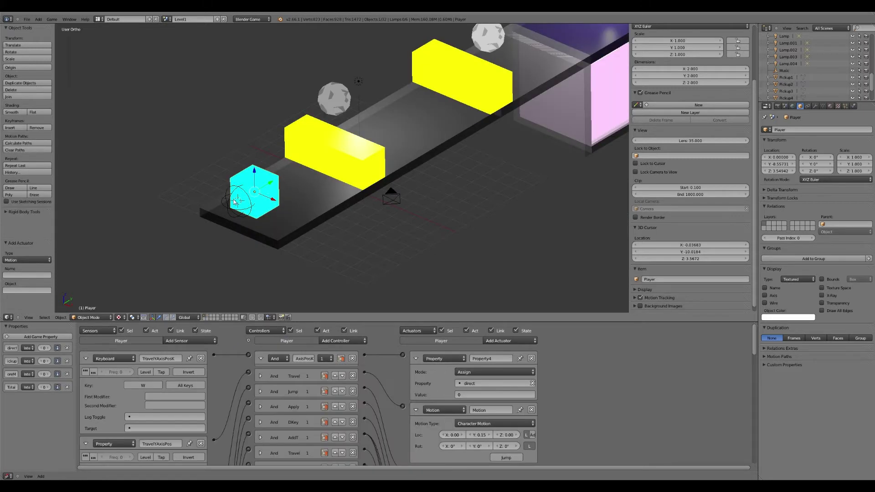
pyautogui.rightClick(227, 203)
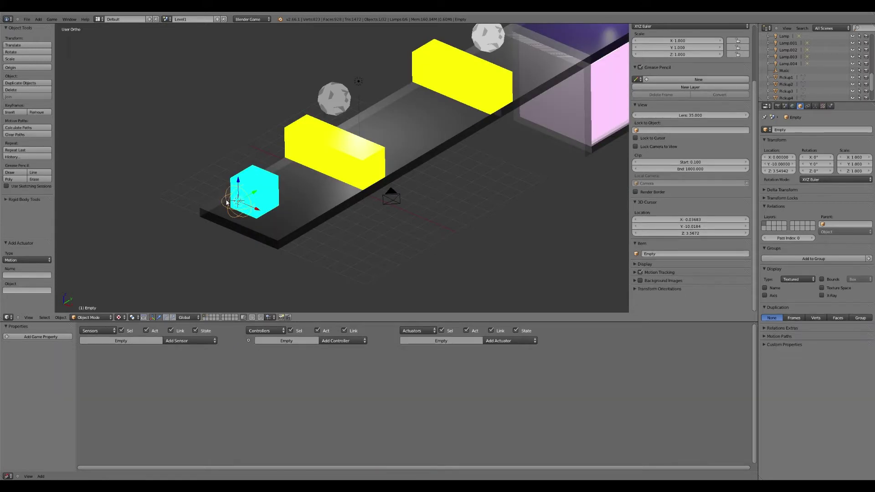
pyautogui.click(201, 342)
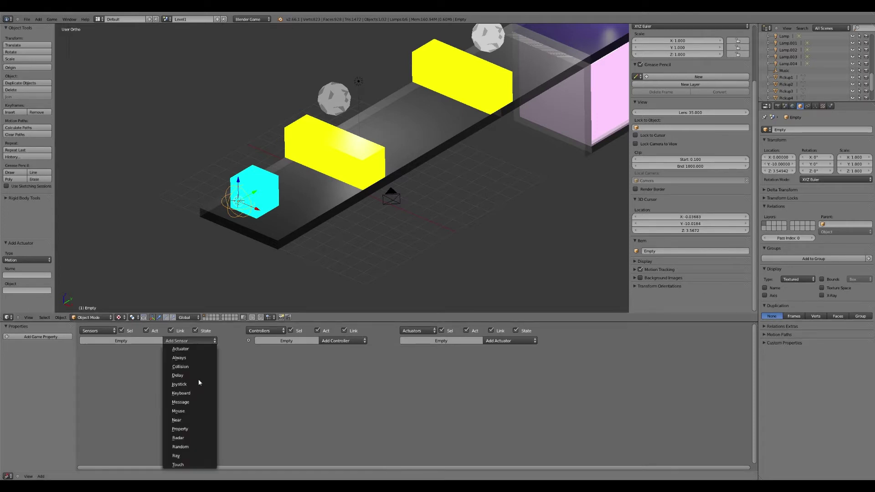
pyautogui.click(197, 394)
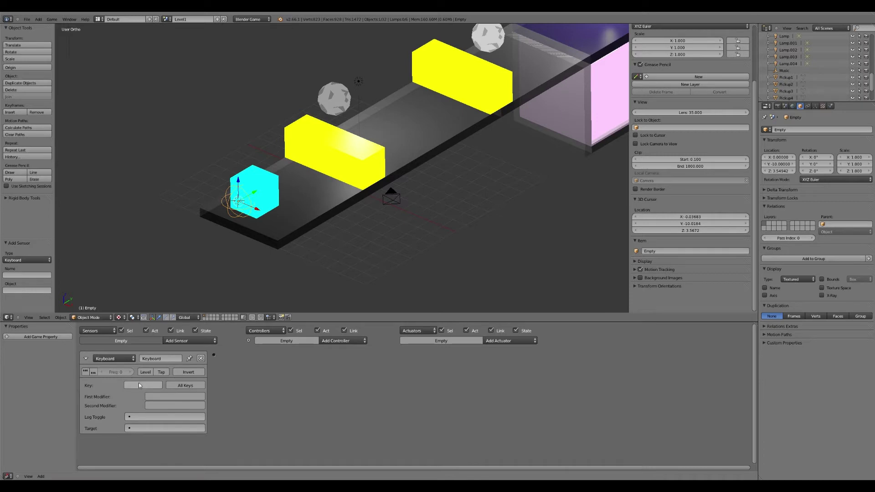
pyautogui.press('e')
pyautogui.click(338, 341)
pyautogui.click(342, 350)
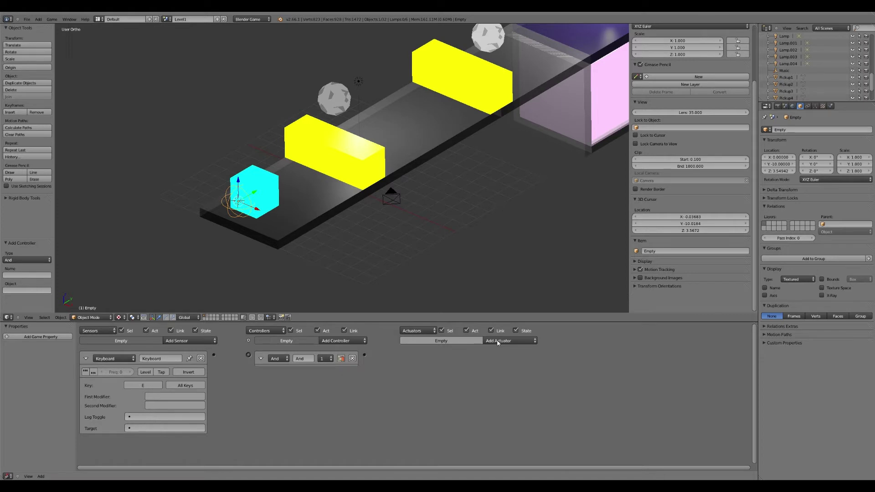
# Add an Edit Object actuator adding Bullet and link sensor, controller and actuator
pyautogui.click(498, 342)
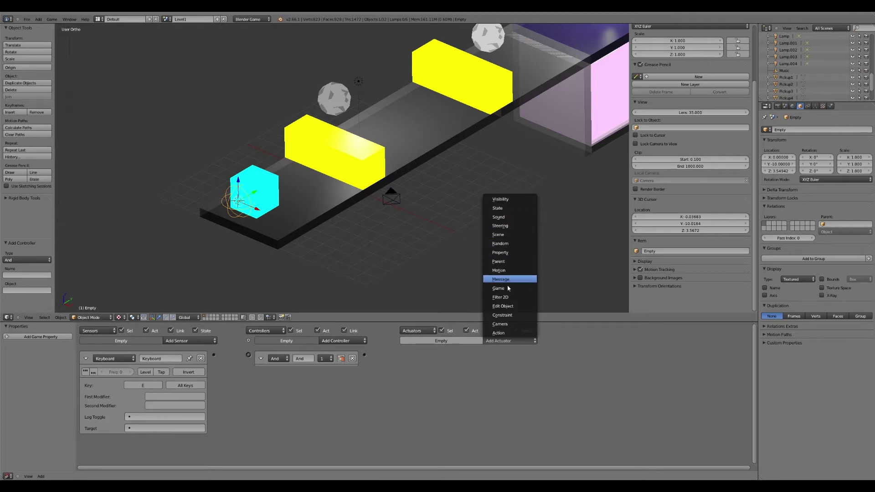
pyautogui.click(509, 306)
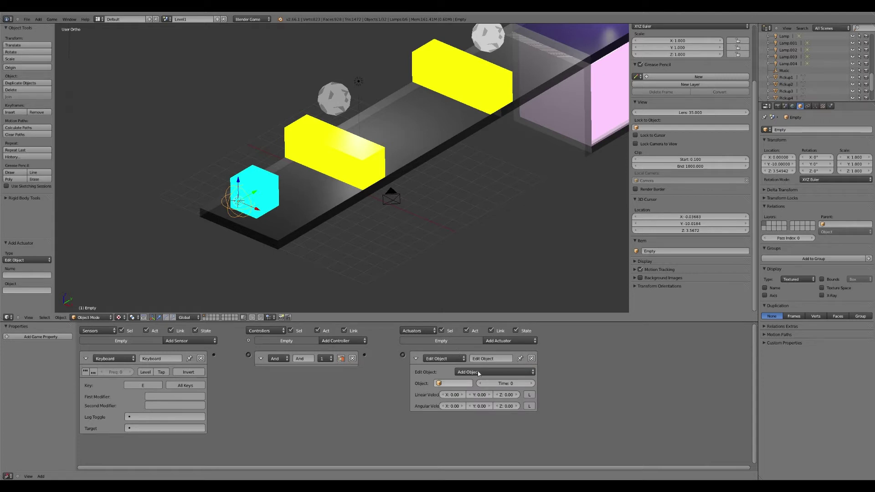
pyautogui.click(487, 375)
pyautogui.click(450, 384)
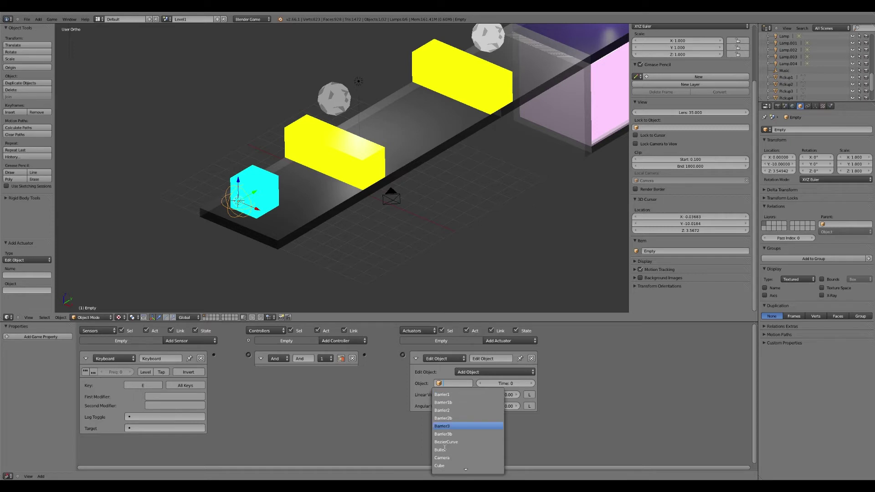
pyautogui.click(445, 450)
pyautogui.moveTo(402, 354); pyautogui.dragTo(365, 355)
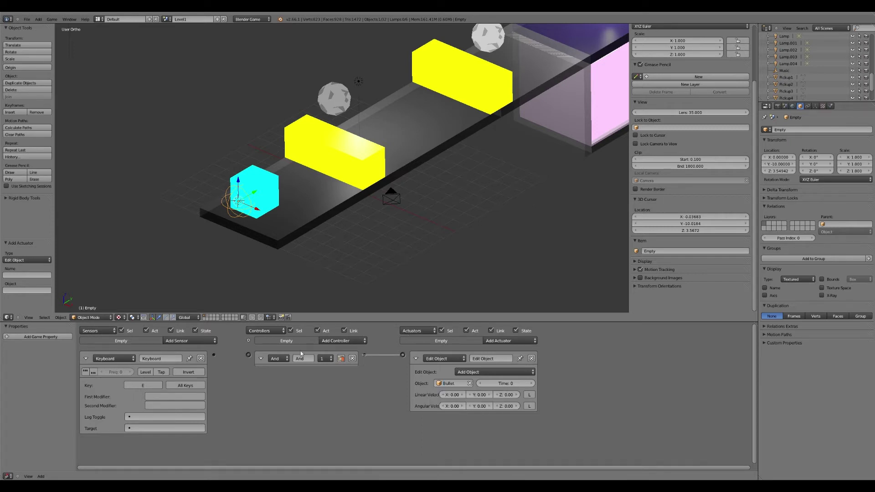
pyautogui.moveTo(249, 355); pyautogui.dragTo(214, 354)
# Save the level and test-fire magenta bullets with E in the game engine
pyautogui.click(27, 19)
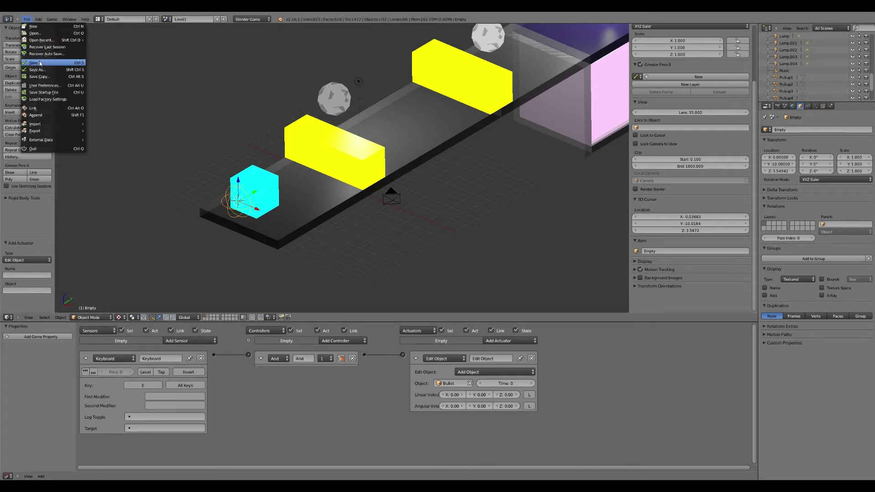
pyautogui.click(37, 62)
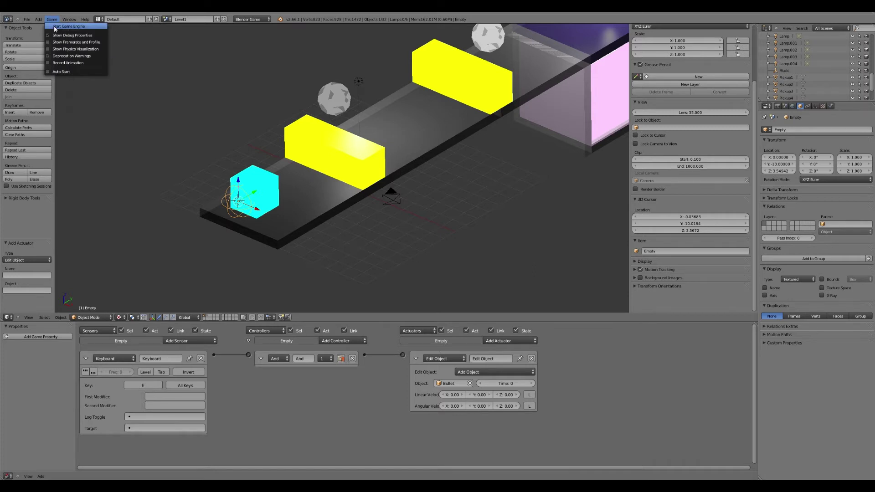
pyautogui.click(56, 26)
pyautogui.press('e')
pyautogui.press('e')
pyautogui.press('e')
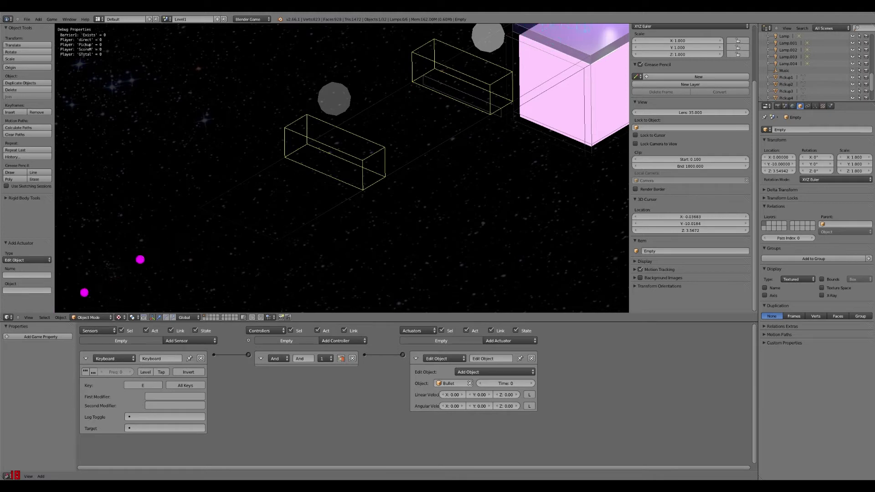
pyautogui.press('Escape')
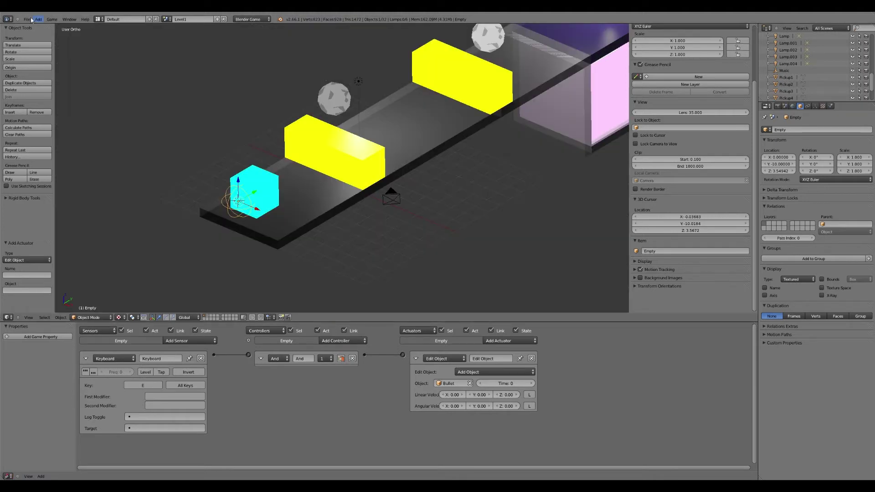
# Save the level again and select the Empty's name field for editing
pyautogui.click(27, 19)
pyautogui.click(38, 62)
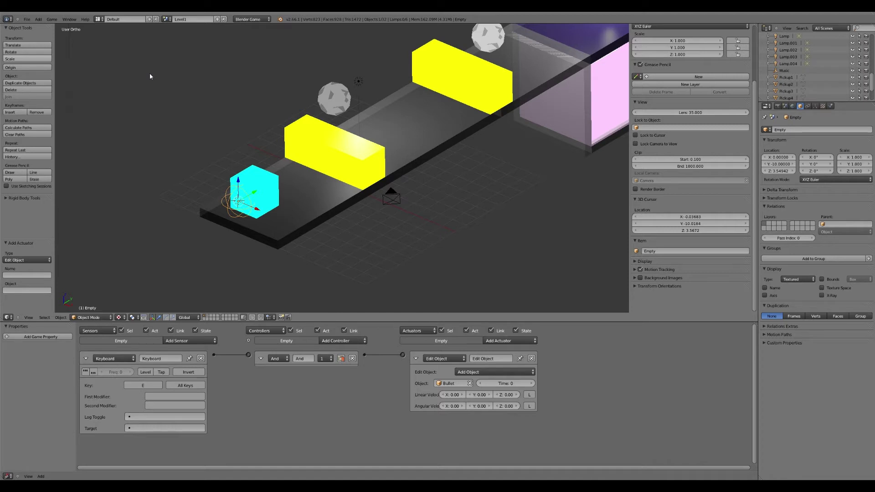
pyautogui.click(781, 131)
# Rename the Empty to Spawner and parent it to the Player cube (Object)
pyautogui.write('S')
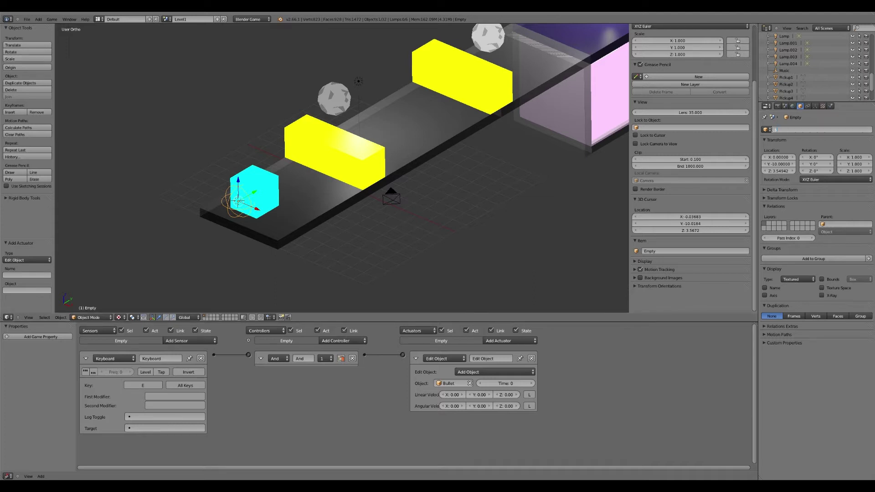
pyautogui.write('pawner')
pyautogui.press('Return')
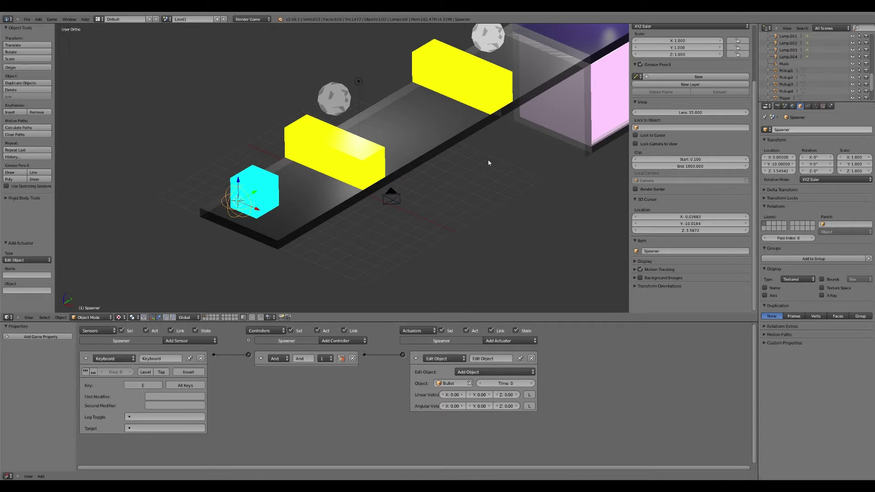
pyautogui.rightClick(250, 174)
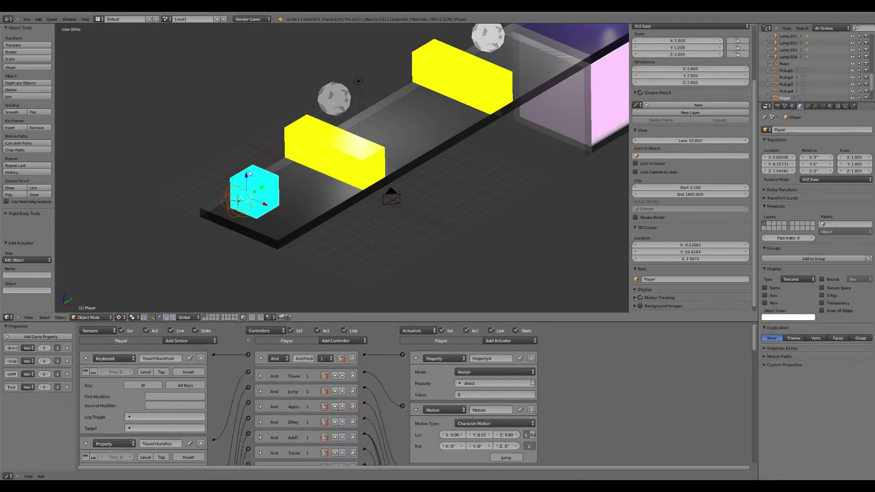
pyautogui.hotkey('ctrl', 'p')
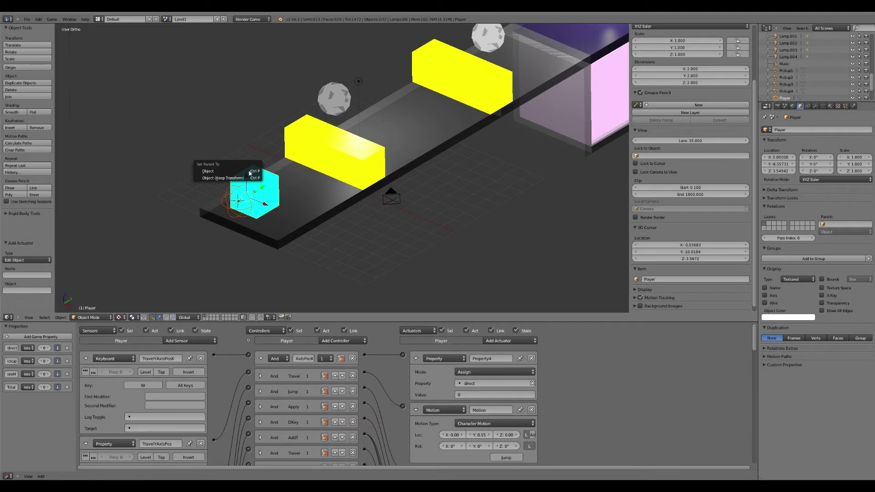
pyautogui.click(217, 173)
# Reselect the Player cube and start moving it along the Y axis
pyautogui.rightClick(253, 174)
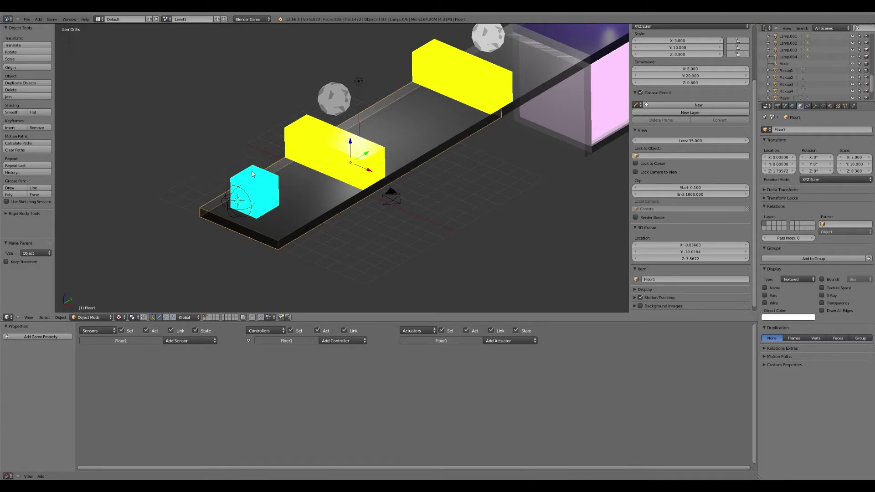
pyautogui.rightClick(253, 174)
pyautogui.press('g')
pyautogui.press('y')
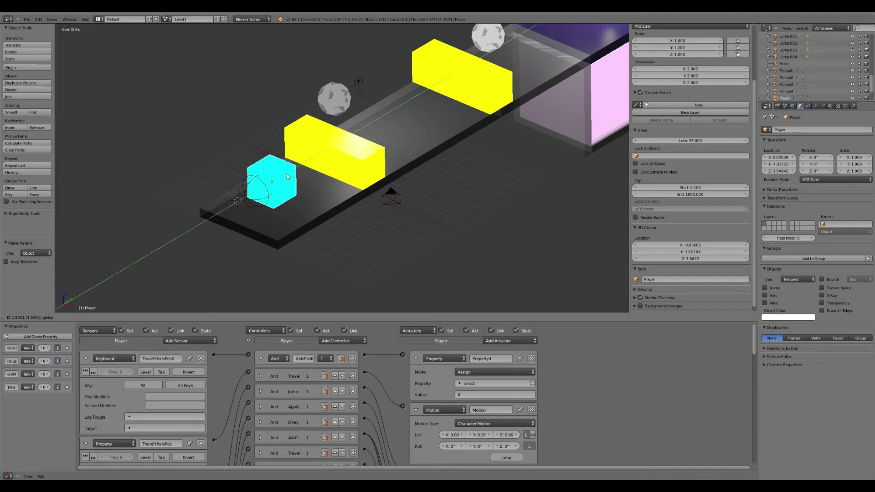
# Confirm the Player cube's move to Y -8.557 and save the level
pyautogui.click(143, 70)
pyautogui.click(27, 19)
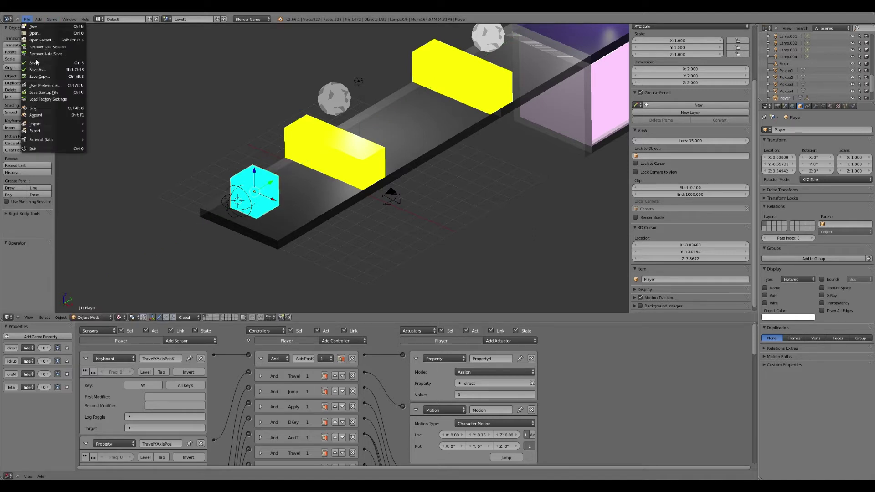
pyautogui.click(37, 62)
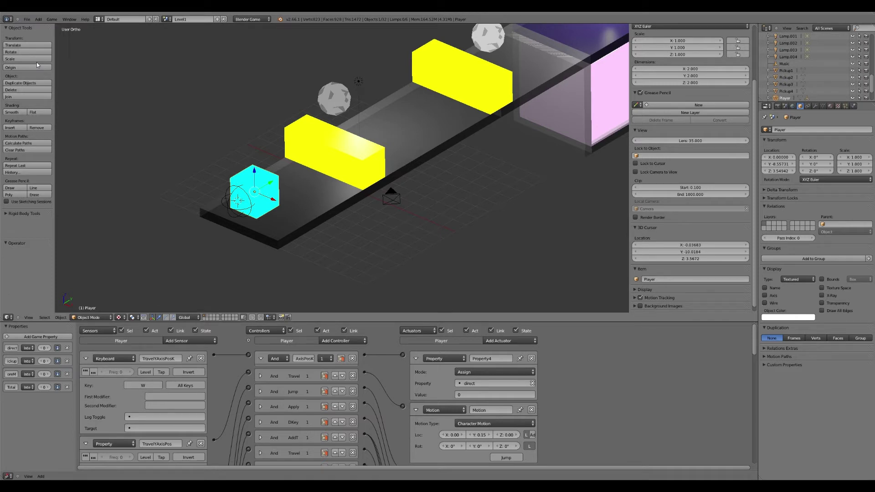
# Run the game engine, fire bullets with W, then stop the game
pyautogui.click(52, 19)
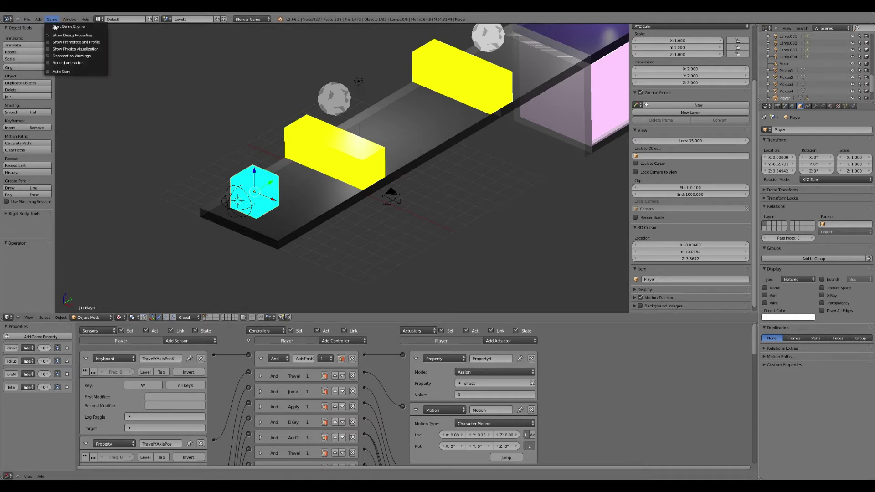
pyautogui.click(69, 26)
pyautogui.press('w')
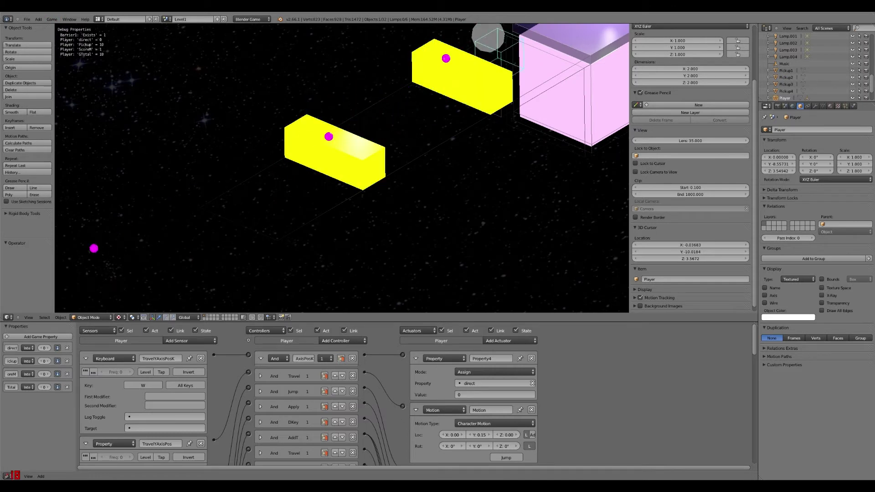
pyautogui.press('Escape')
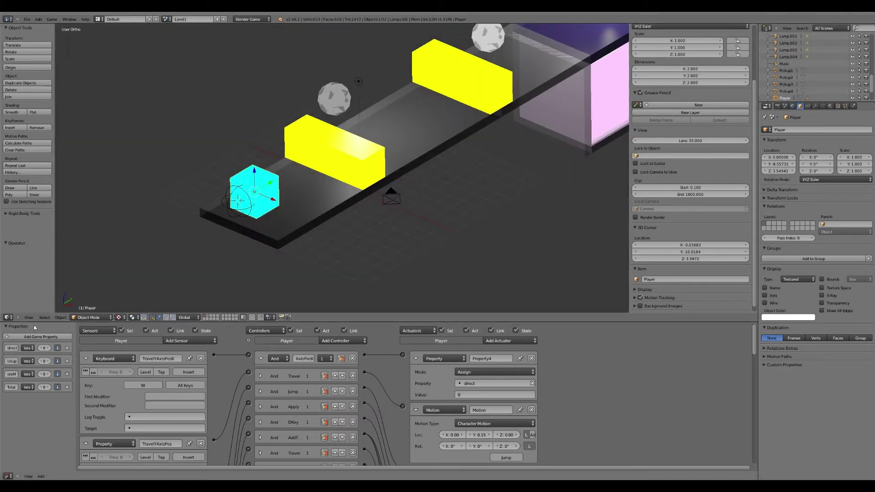
# Switch to camera view, enlarge the 3D view, and play-test driving the player forward
pyautogui.click(28, 318)
pyautogui.click(36, 295)
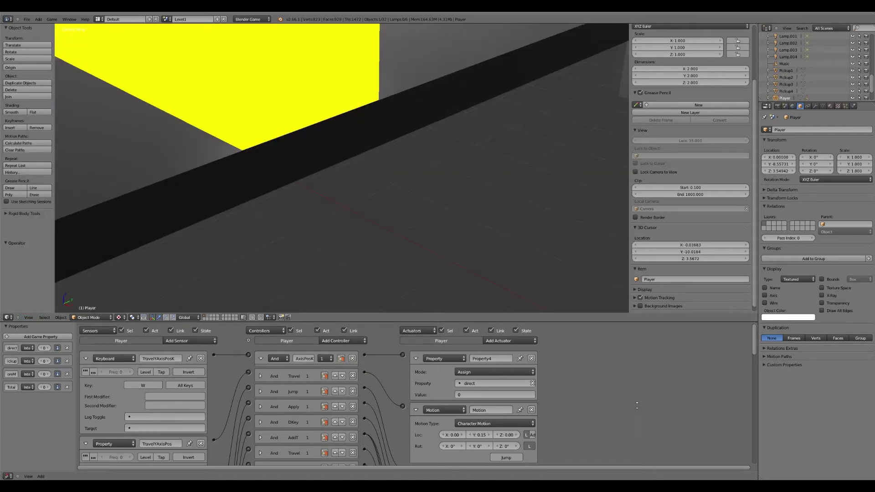
pyautogui.moveTo(624, 322); pyautogui.dragTo(624, 406)
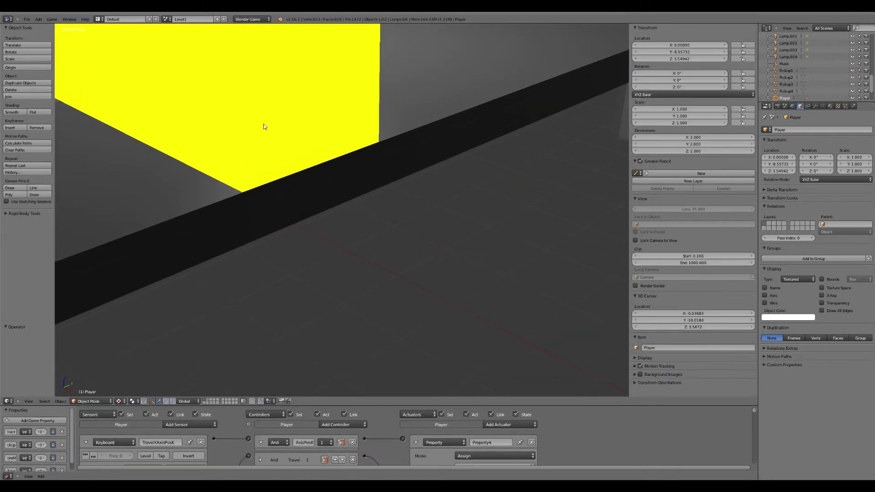
pyautogui.click(52, 19)
pyautogui.click(64, 27)
pyautogui.press('Up')
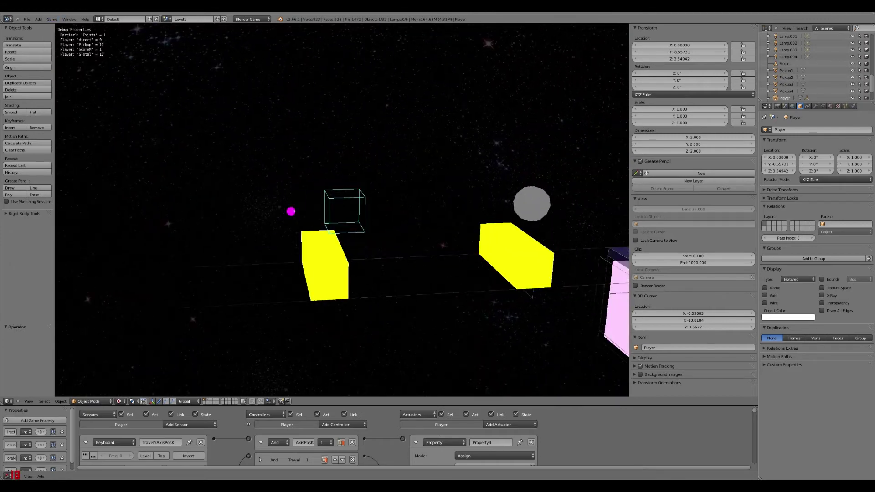
pyautogui.press('Up')
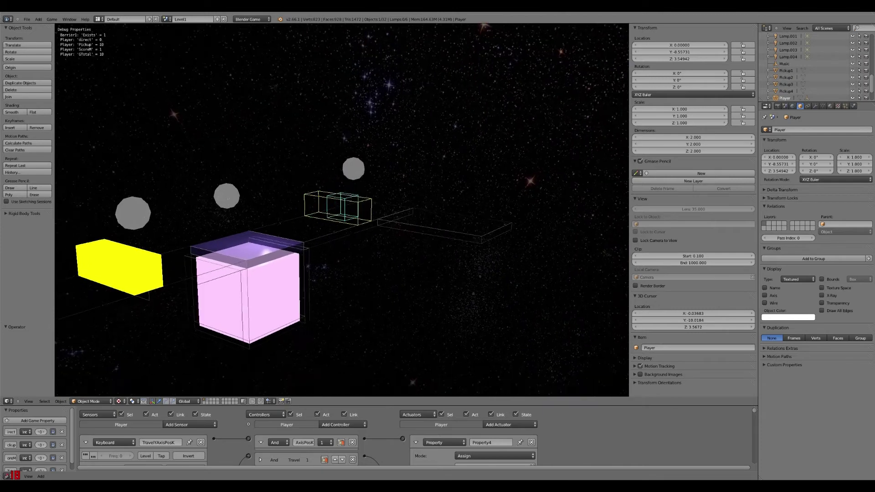
pyautogui.press('Escape')
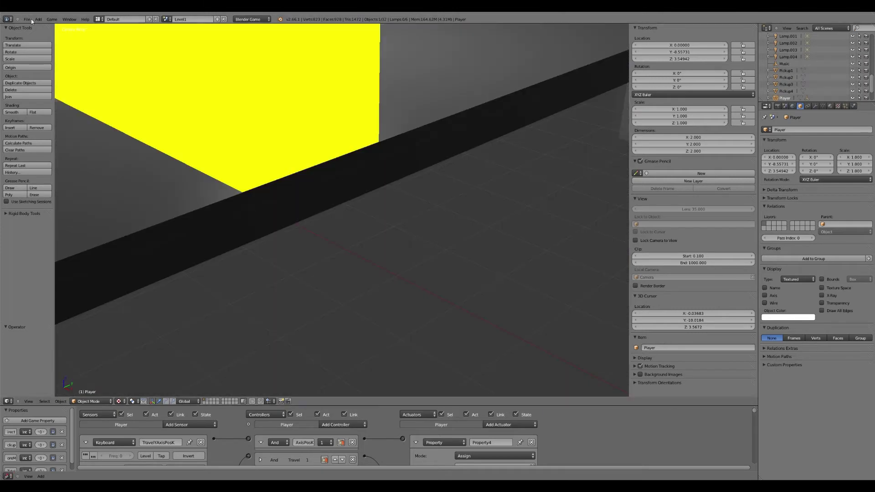
# Save the level file and zoom the 3D view in
pyautogui.click(28, 19)
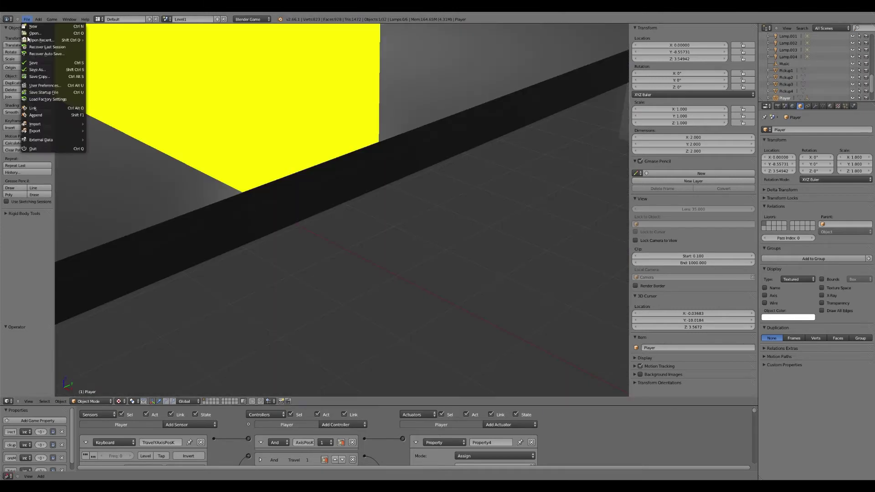
pyautogui.click(32, 63)
pyautogui.press('KP_5')
pyautogui.scroll(3, 142, 107)
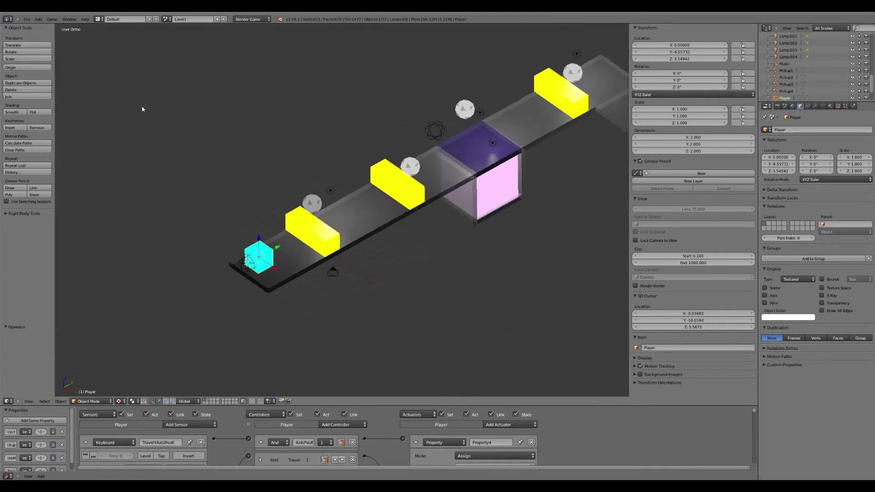
pyautogui.scroll(2, 182, 130)
pyautogui.scroll(2, 182, 129)
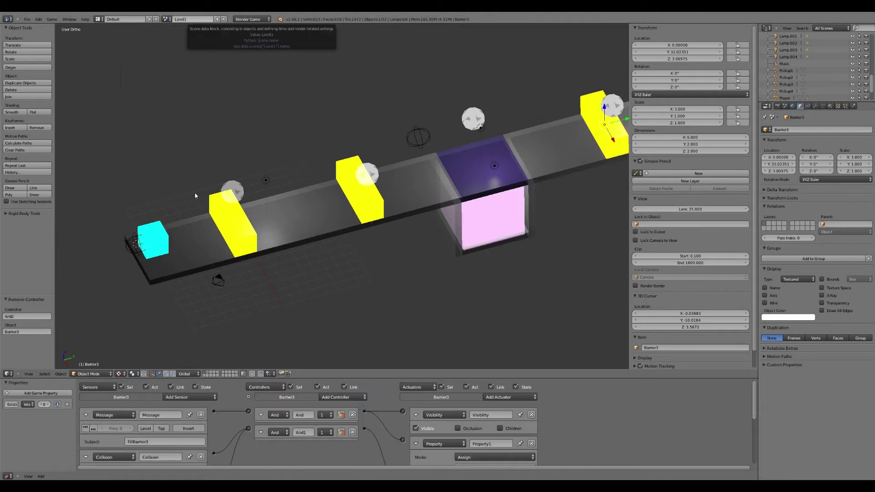
# Show the Bullet's layer, rename its material Material.014 to BulletM, then return to the main layer
pyautogui.click(209, 374)
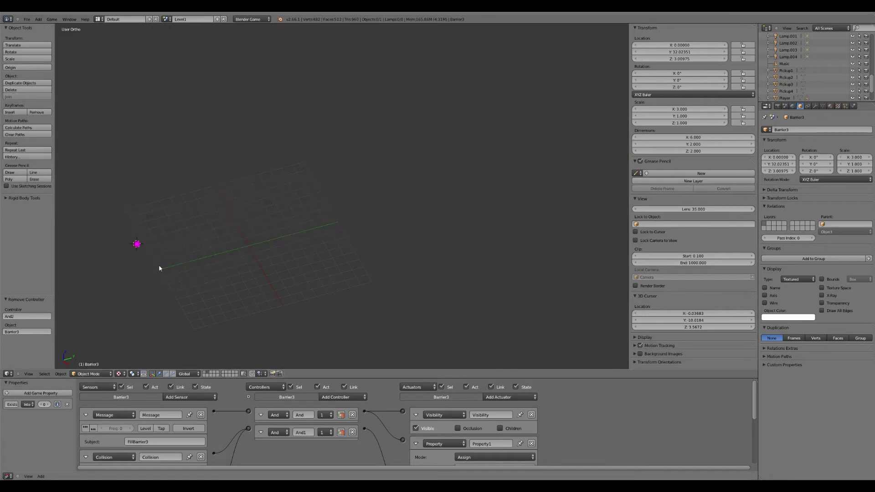
pyautogui.rightClick(137, 244)
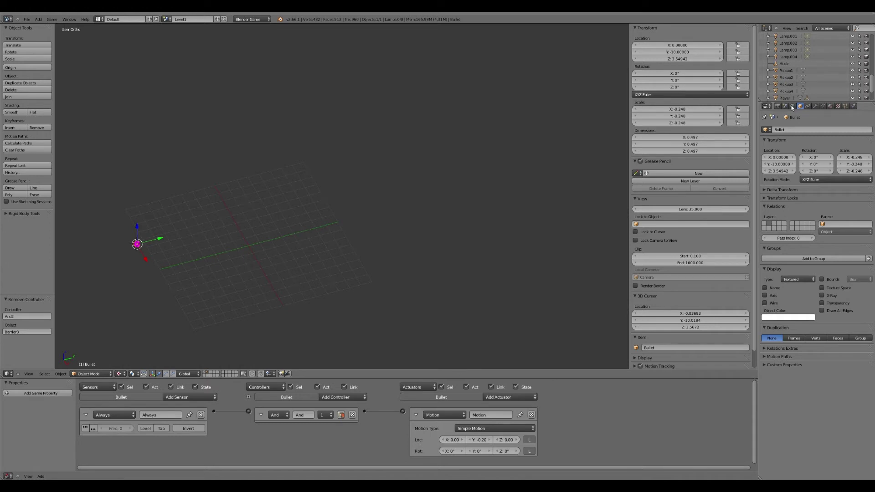
pyautogui.click(823, 105)
pyautogui.click(831, 106)
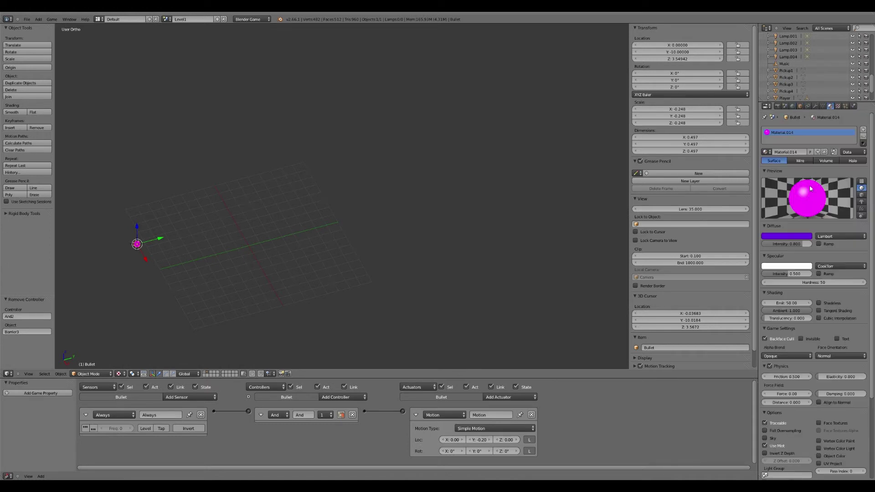
pyautogui.click(791, 151)
pyautogui.write('BulletM')
pyautogui.press('Return')
pyautogui.moveTo(632, 162); pyautogui.dragTo(757, 169)
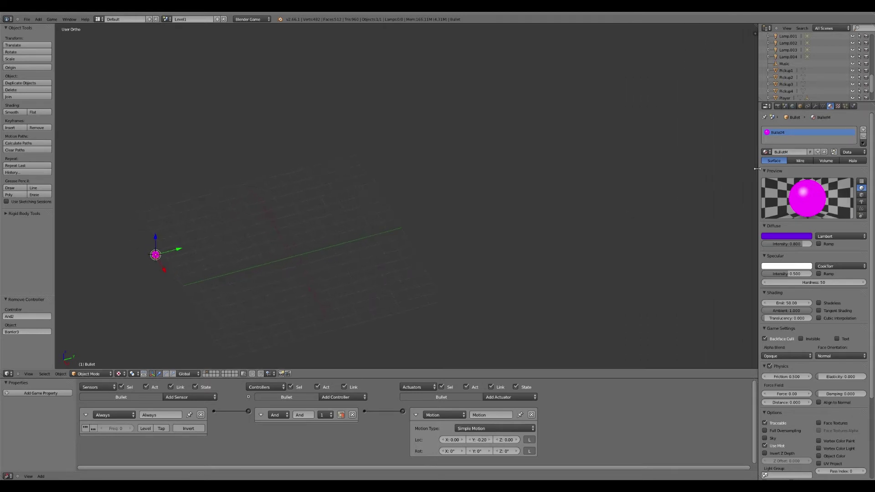
pyautogui.click(204, 374)
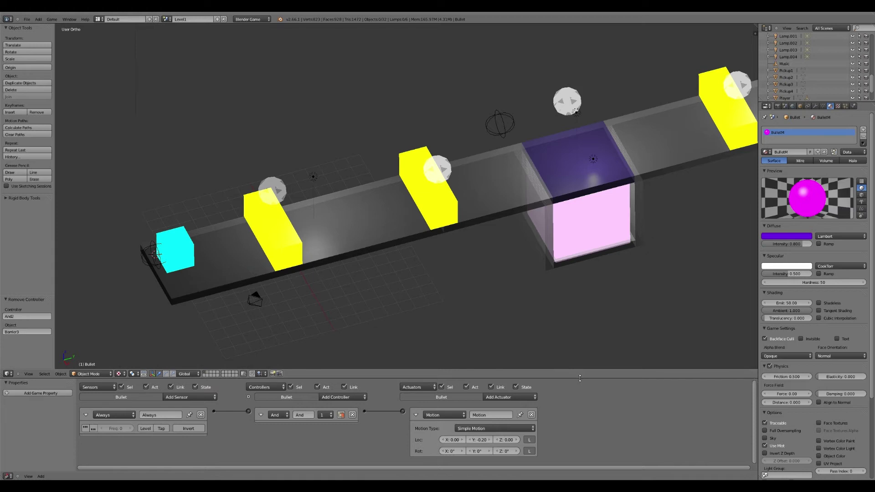
# Select Barrier1 and add a Collision sensor detecting material BulletM
pyautogui.moveTo(581, 380); pyautogui.dragTo(580, 326)
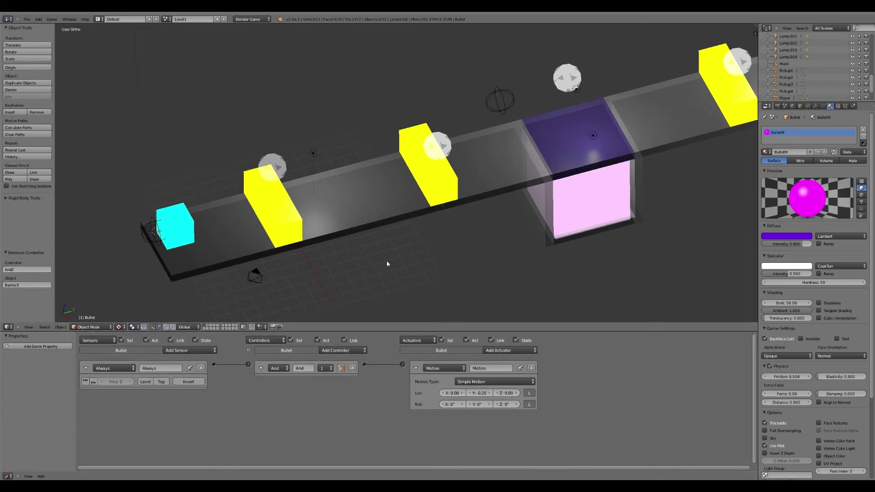
pyautogui.rightClick(277, 200)
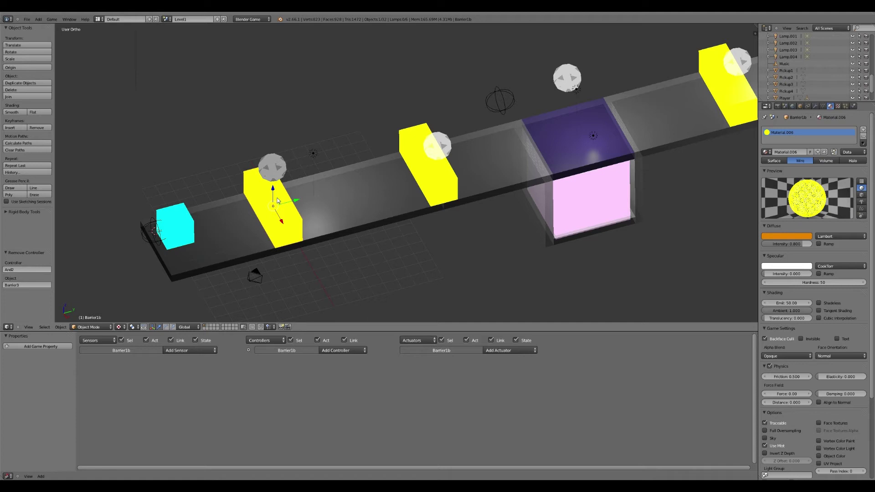
pyautogui.rightClick(277, 200)
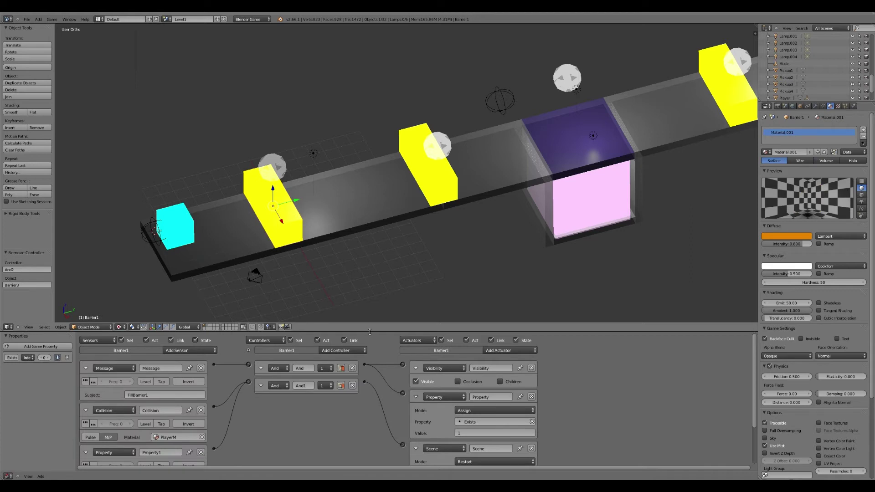
pyautogui.moveTo(370, 332); pyautogui.dragTo(296, 199)
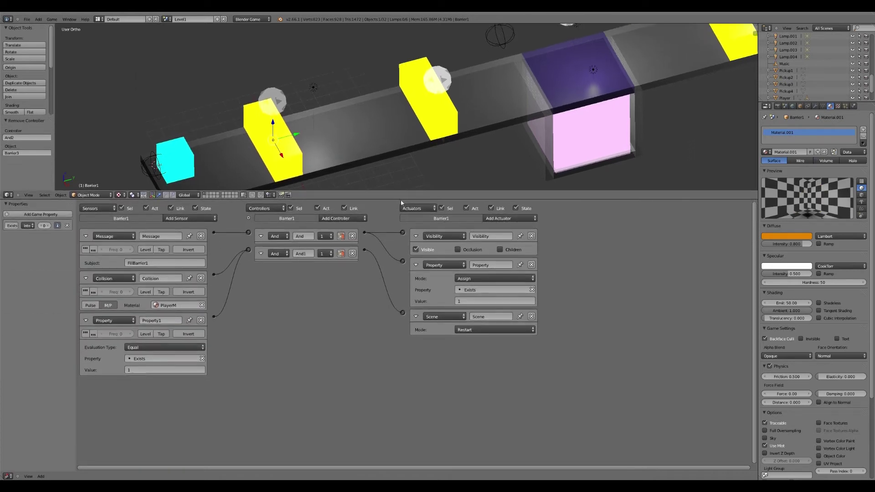
pyautogui.click(209, 220)
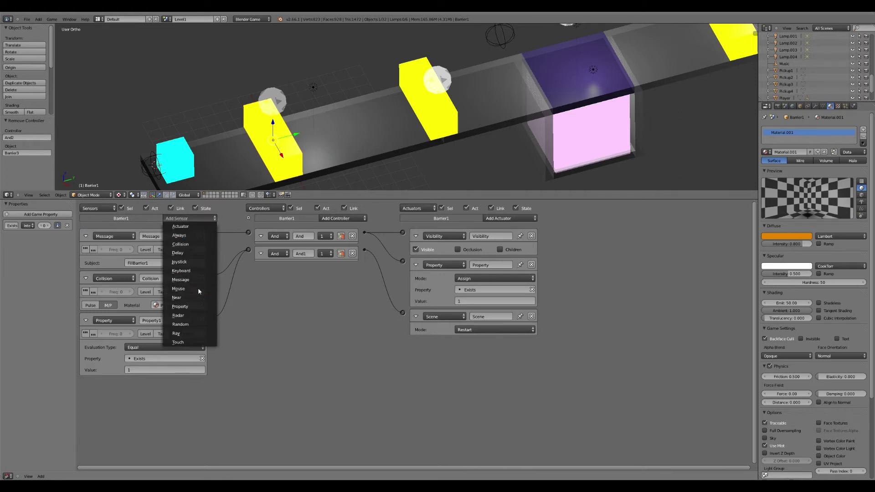
pyautogui.click(180, 245)
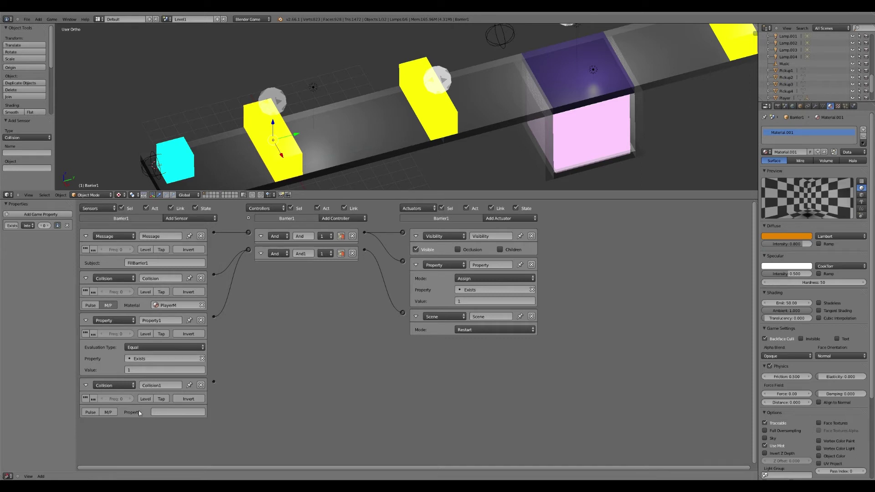
pyautogui.click(110, 412)
pyautogui.click(165, 411)
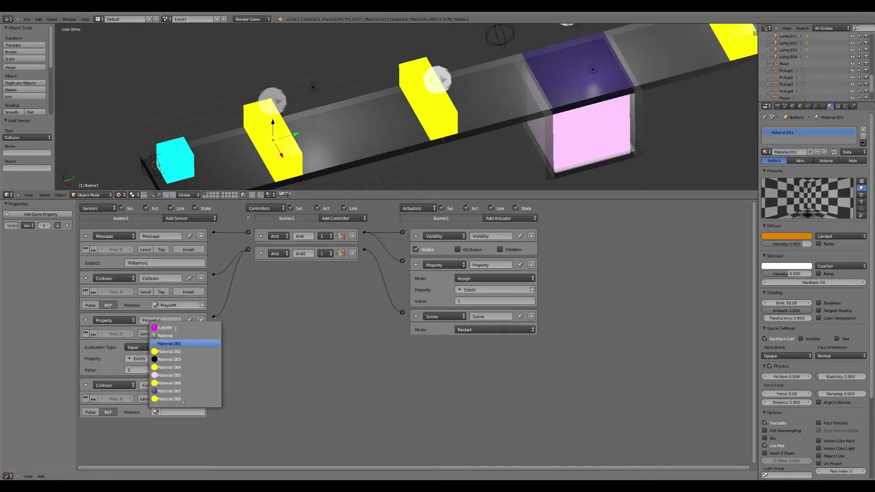
pyautogui.click(170, 328)
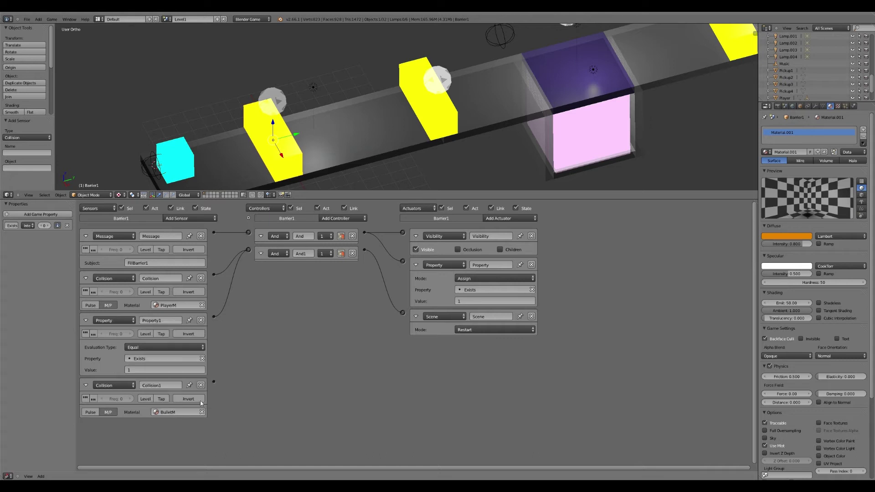
# Link the sensor through an And controller to an End Object actuator, then select Barrier2
pyautogui.click(341, 219)
pyautogui.click(337, 227)
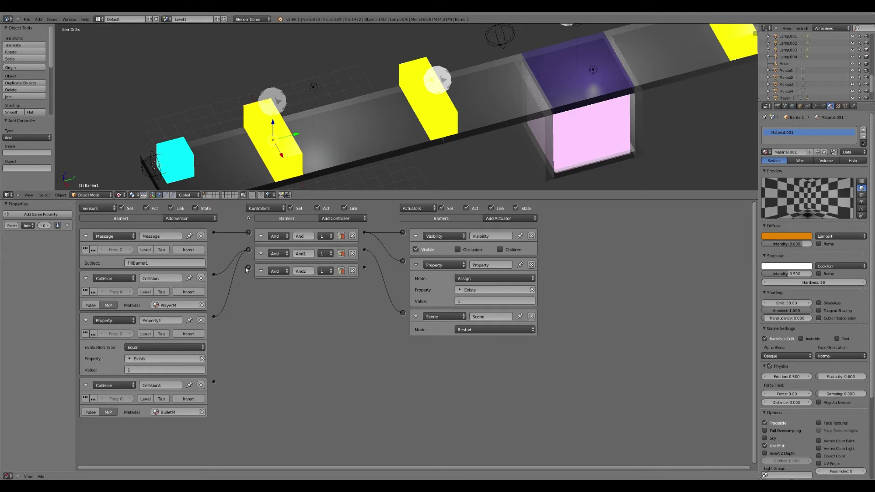
pyautogui.moveTo(246, 269); pyautogui.dragTo(214, 381)
pyautogui.click(522, 219)
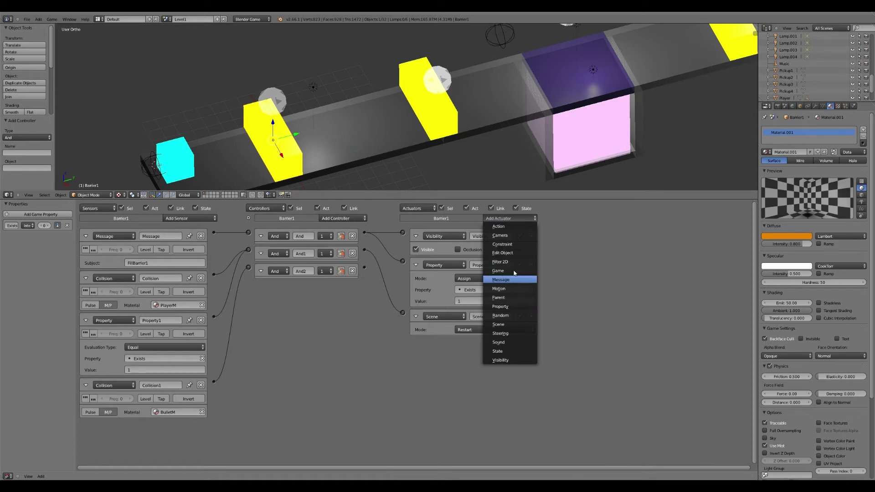
pyautogui.click(515, 254)
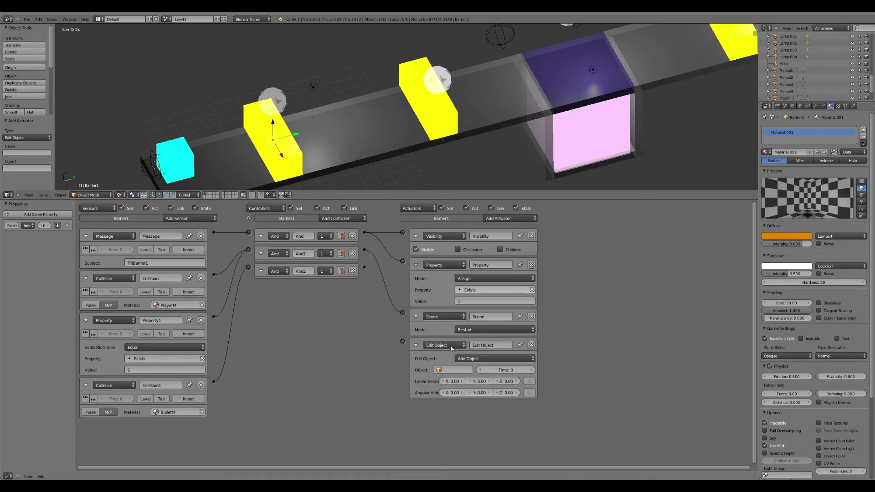
pyautogui.click(479, 359)
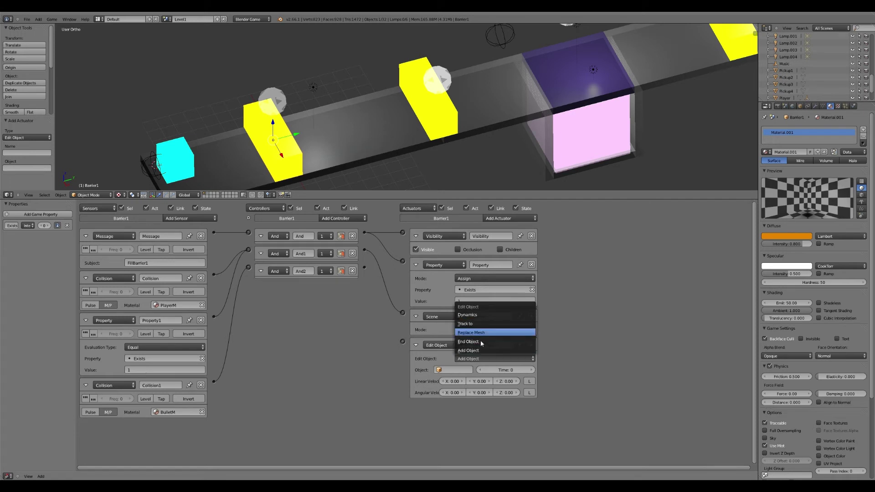
pyautogui.click(474, 342)
pyautogui.moveTo(403, 342); pyautogui.dragTo(365, 269)
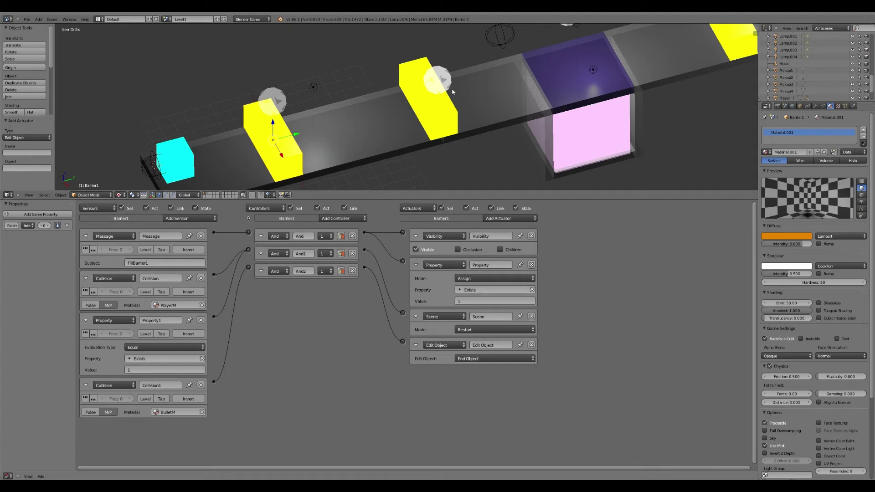
pyautogui.rightClick(430, 111)
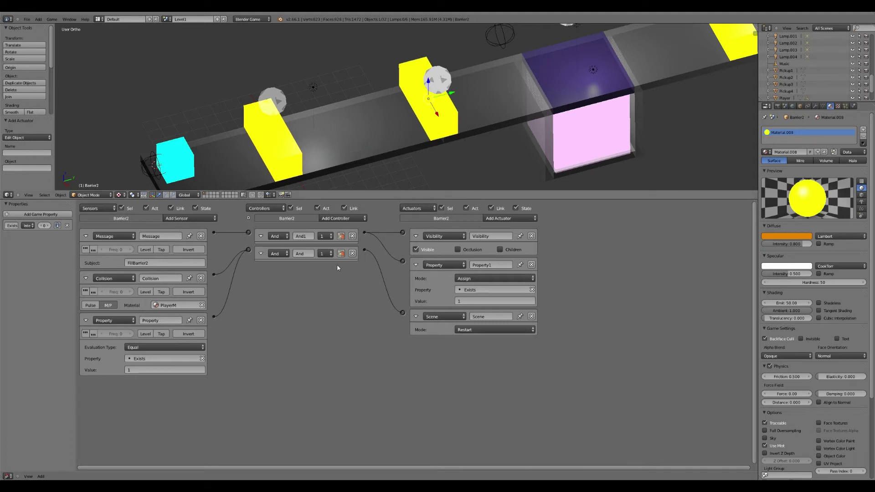
# Add a Collision sensor to Barrier2 detecting material BulletM
pyautogui.click(187, 219)
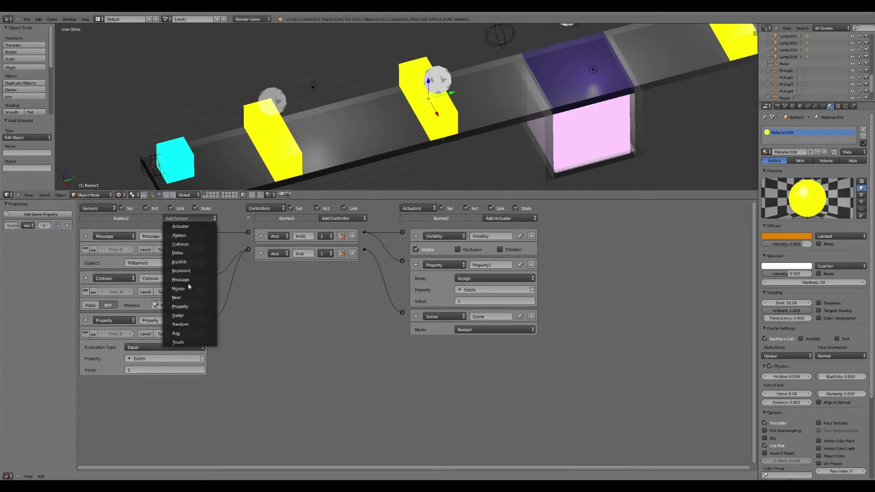
pyautogui.click(181, 244)
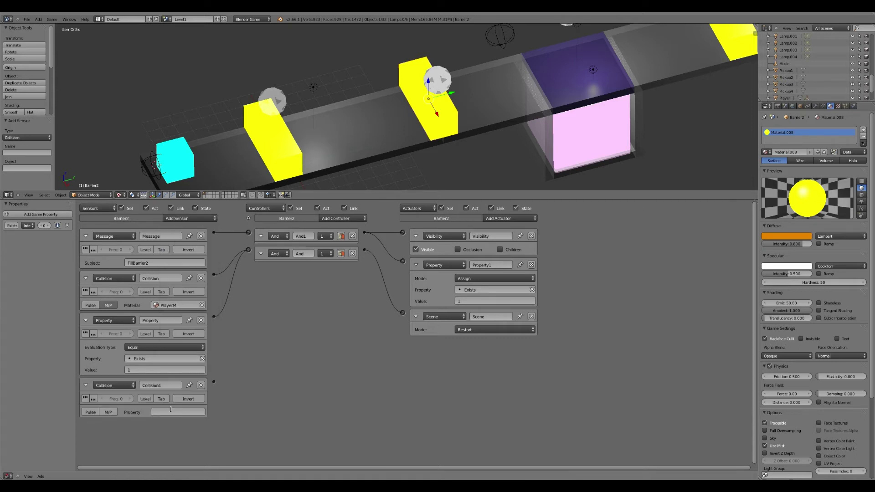
pyautogui.click(171, 410)
pyautogui.click(165, 412)
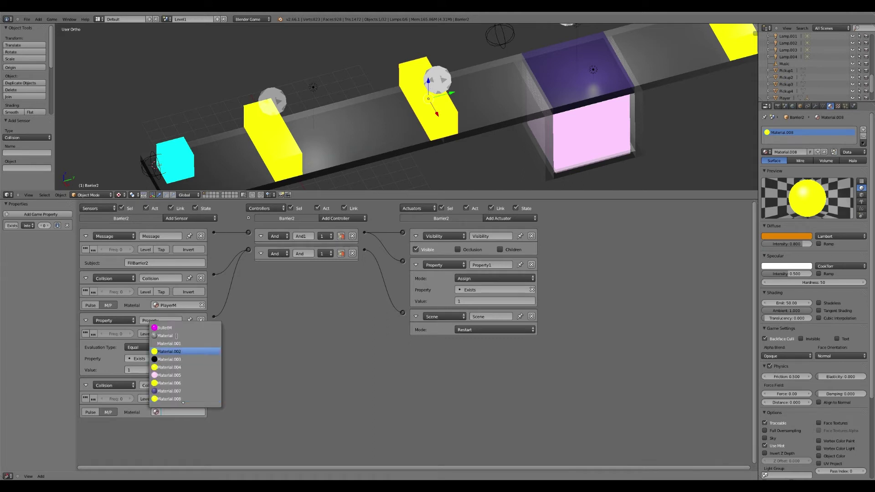
pyautogui.click(173, 332)
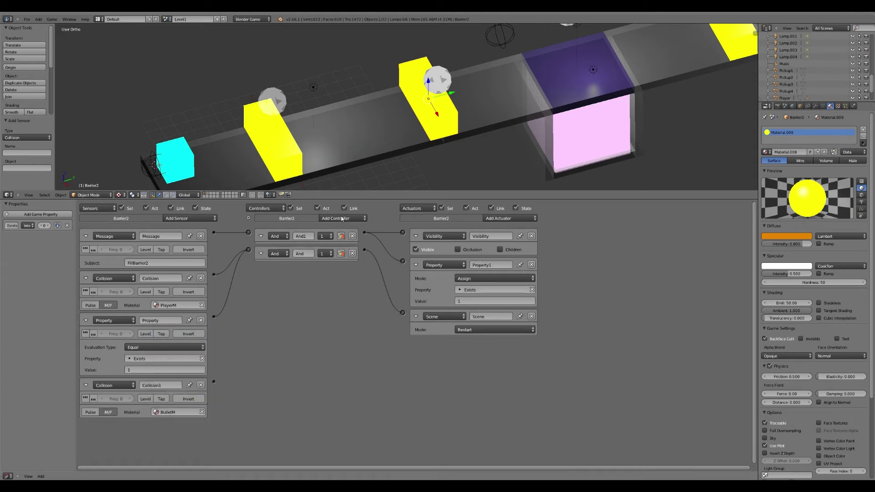
# Link it through an And controller to an End Object actuator, then save the file
pyautogui.click(341, 220)
pyautogui.click(340, 226)
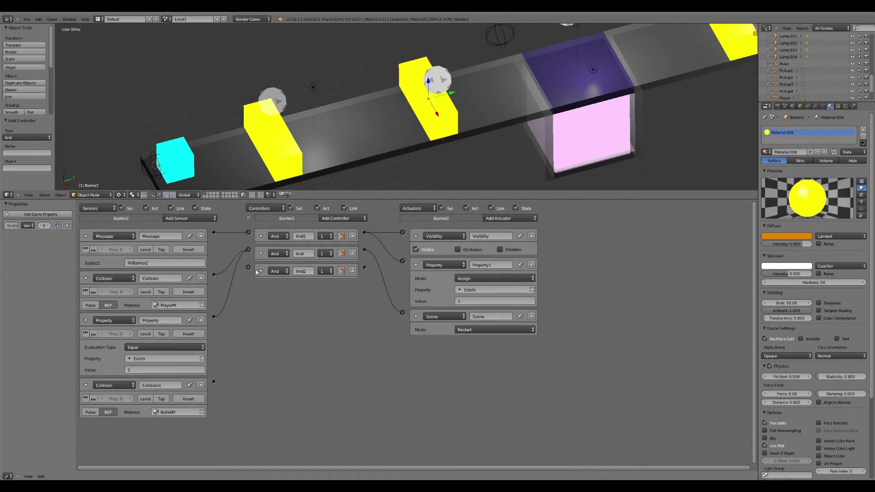
pyautogui.moveTo(249, 268); pyautogui.dragTo(214, 382)
pyautogui.click(505, 220)
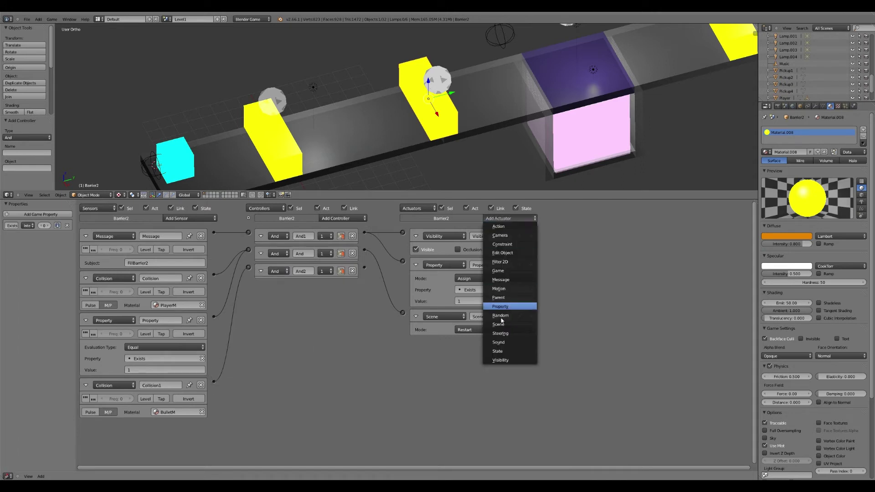
pyautogui.click(503, 253)
pyautogui.click(469, 359)
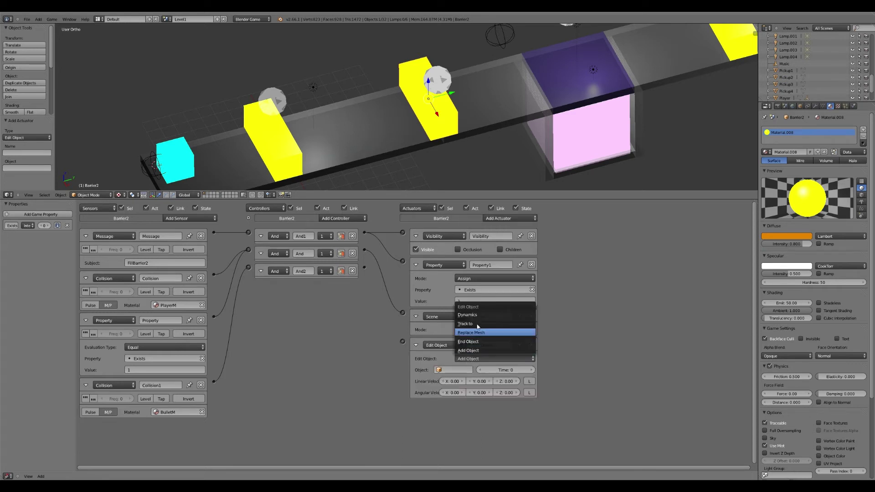
pyautogui.click(477, 343)
pyautogui.moveTo(402, 342); pyautogui.dragTo(365, 269)
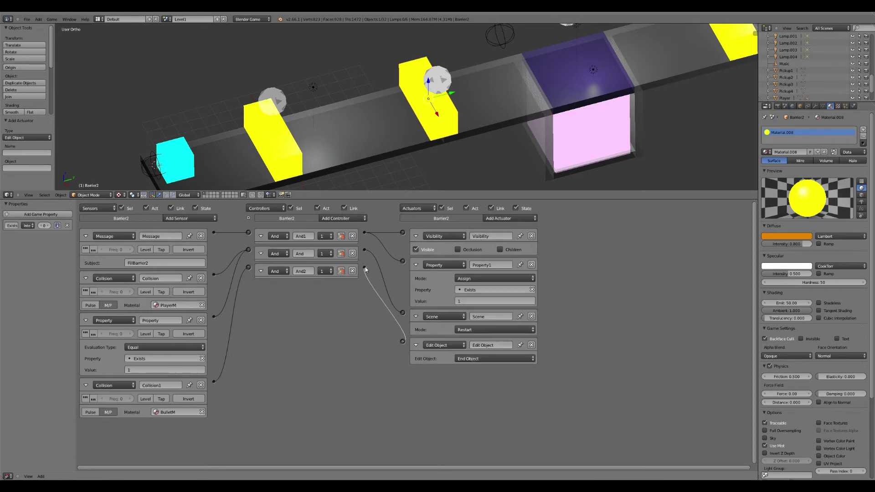
pyautogui.click(27, 20)
pyautogui.click(31, 64)
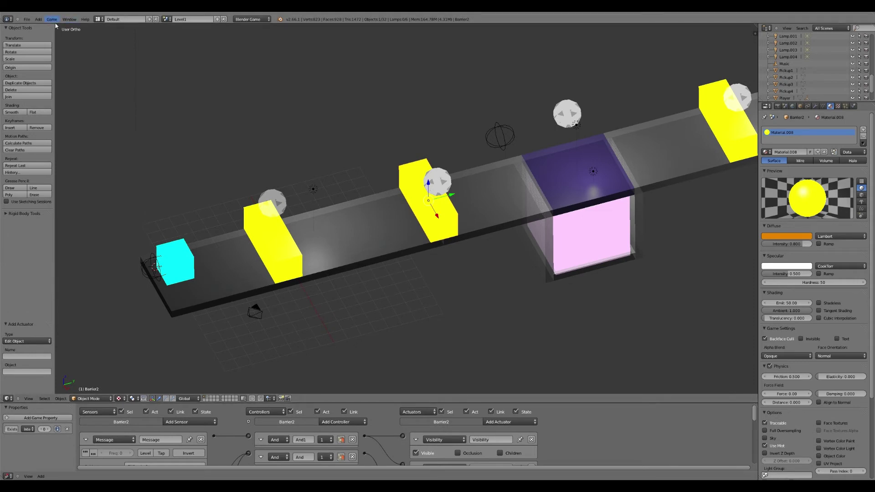
# Start the game engine to play-test the level
pyautogui.click(53, 19)
pyautogui.click(55, 26)
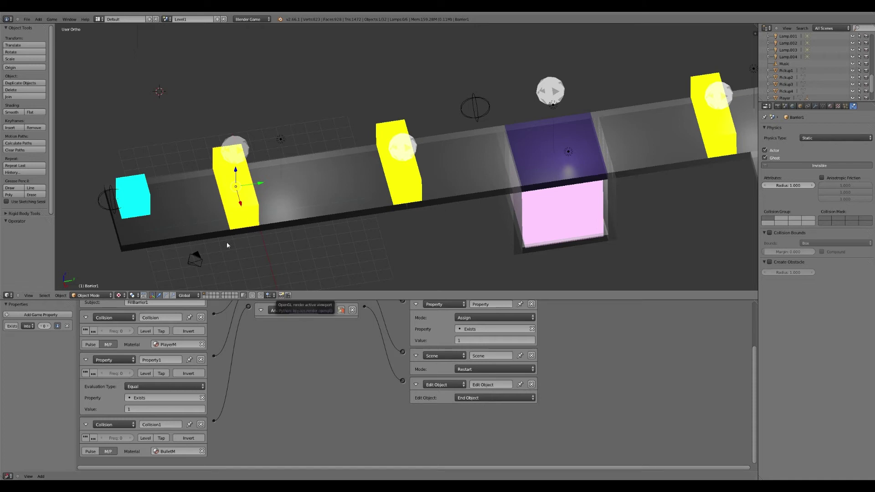
# Show the Bullet's layer and make the Bullet a Dynamic physics Actor
pyautogui.click(209, 296)
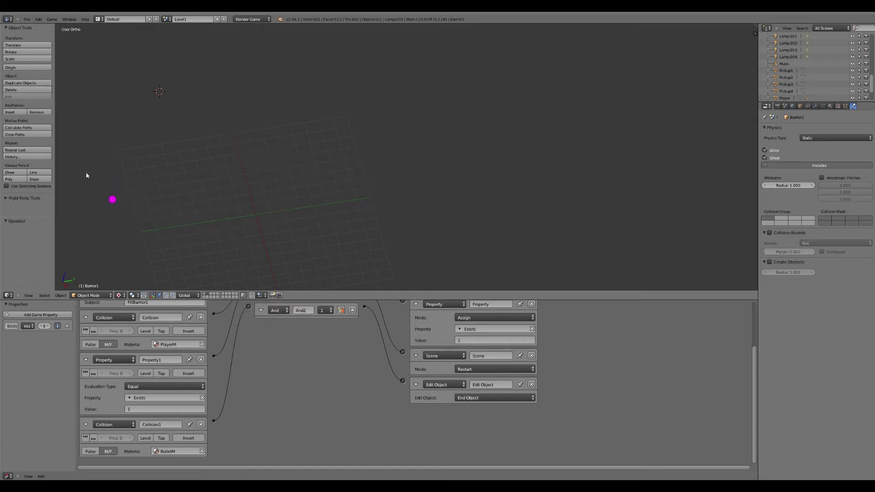
pyautogui.rightClick(113, 199)
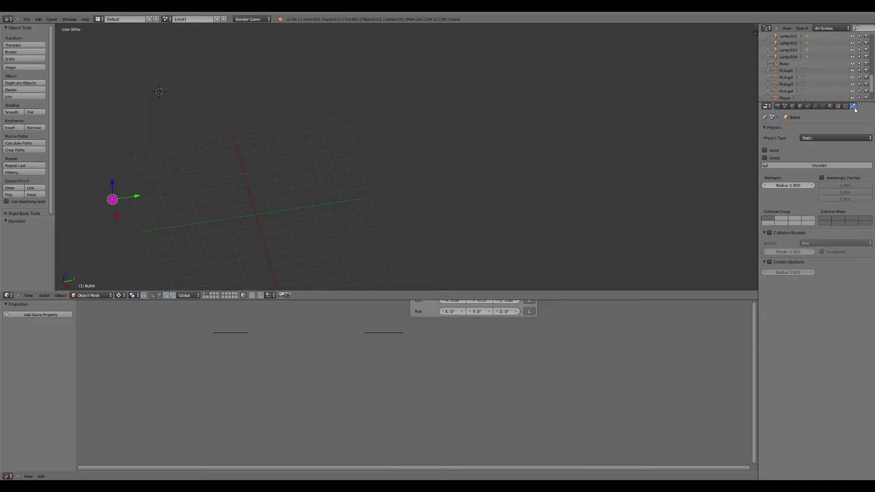
pyautogui.click(765, 151)
pyautogui.click(814, 138)
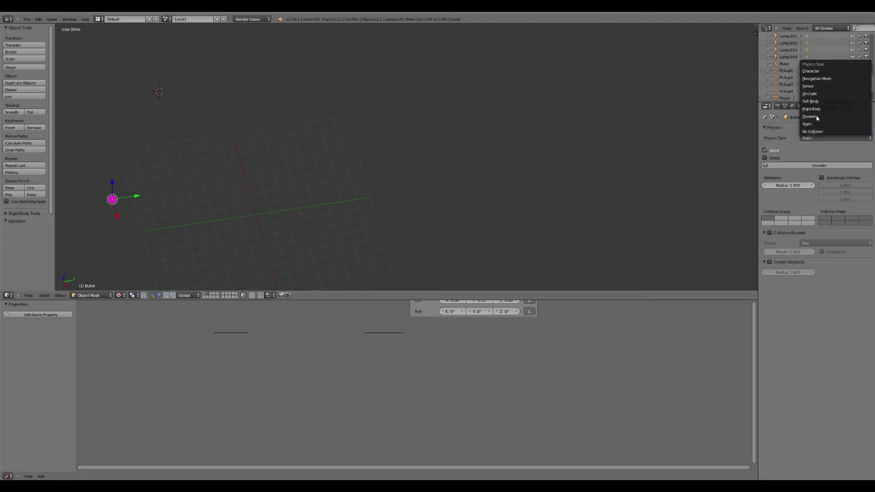
pyautogui.click(816, 115)
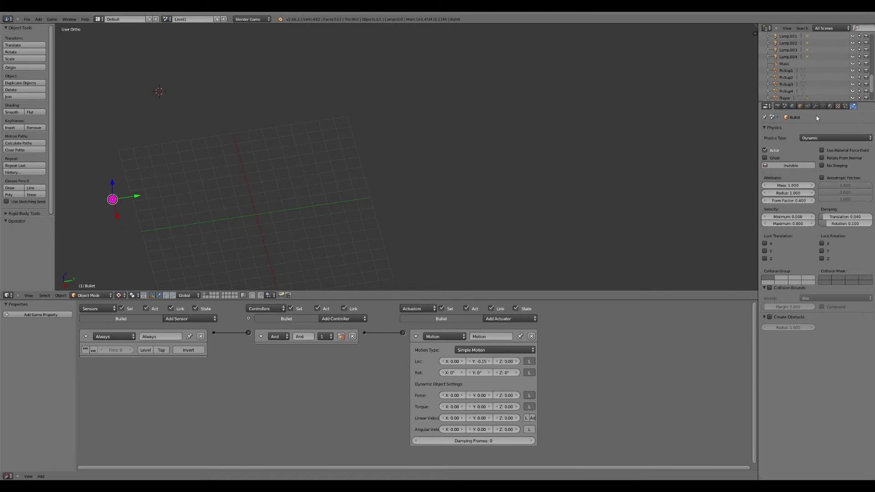
# Save the blend file and show the main level layer again
pyautogui.click(27, 19)
pyautogui.click(35, 63)
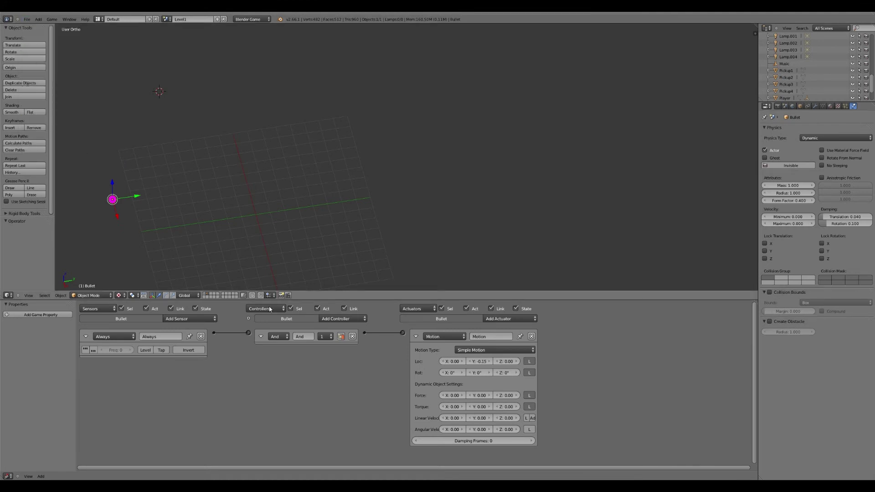
pyautogui.click(204, 296)
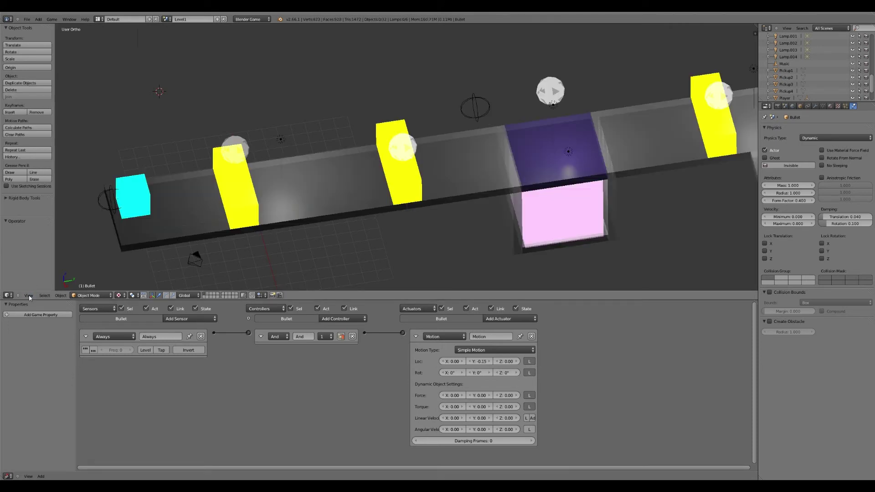
# Play-test from the camera view with an enlarged 3D view, then leave camera view with Numpad 0
pyautogui.click(32, 297)
pyautogui.click(45, 272)
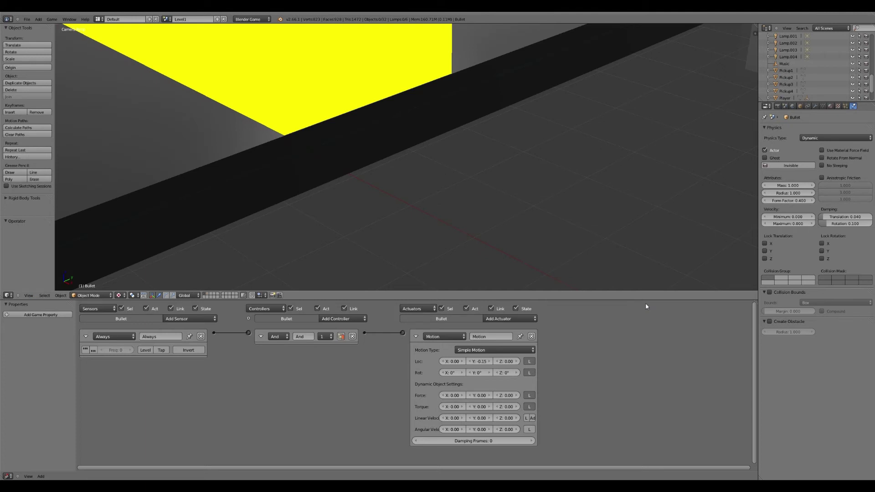
pyautogui.moveTo(647, 301); pyautogui.dragTo(646, 416)
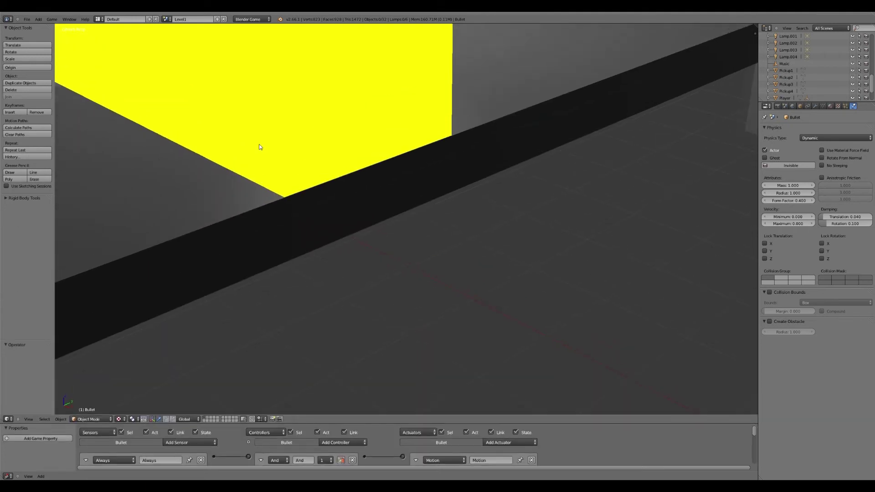
pyautogui.click(52, 20)
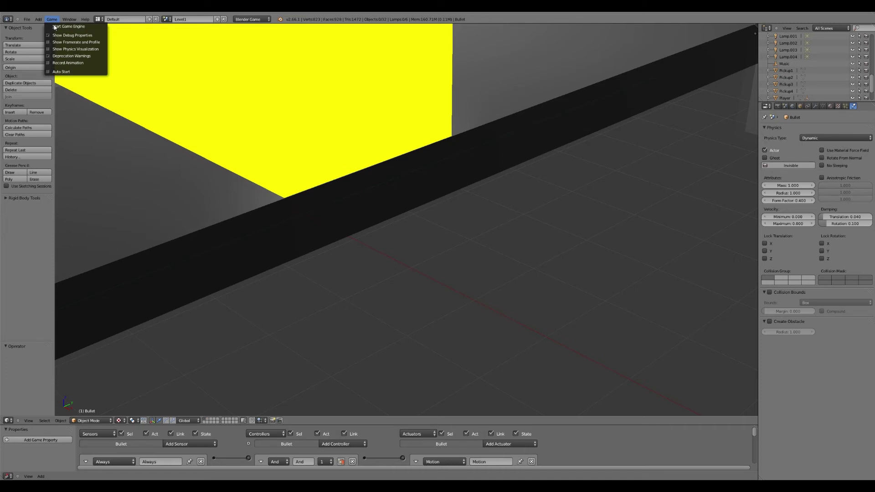
pyautogui.click(54, 26)
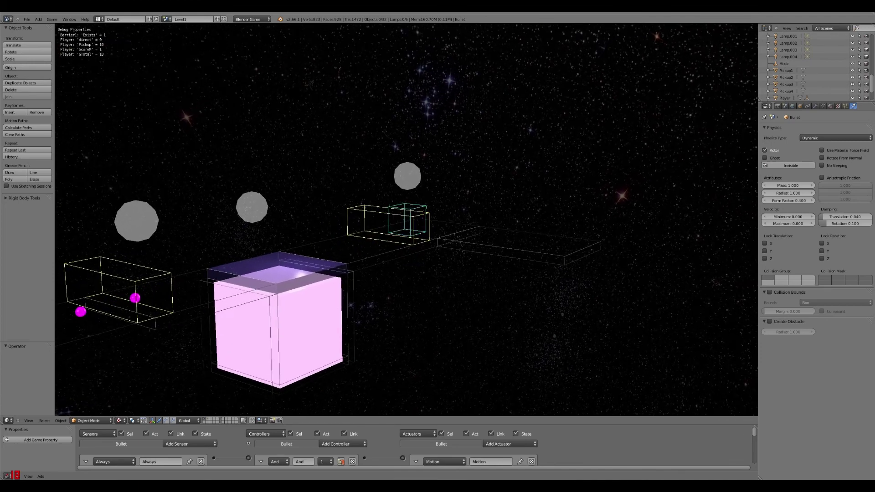
pyautogui.press('Escape')
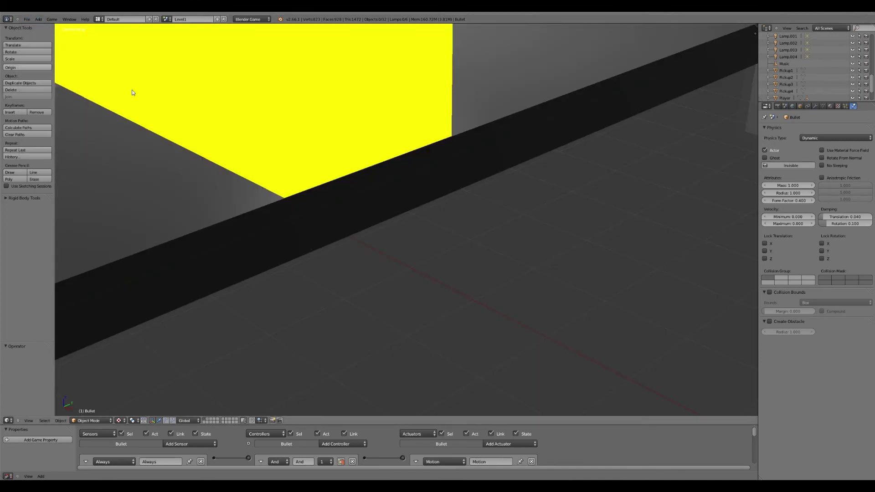
pyautogui.press('KP_0')
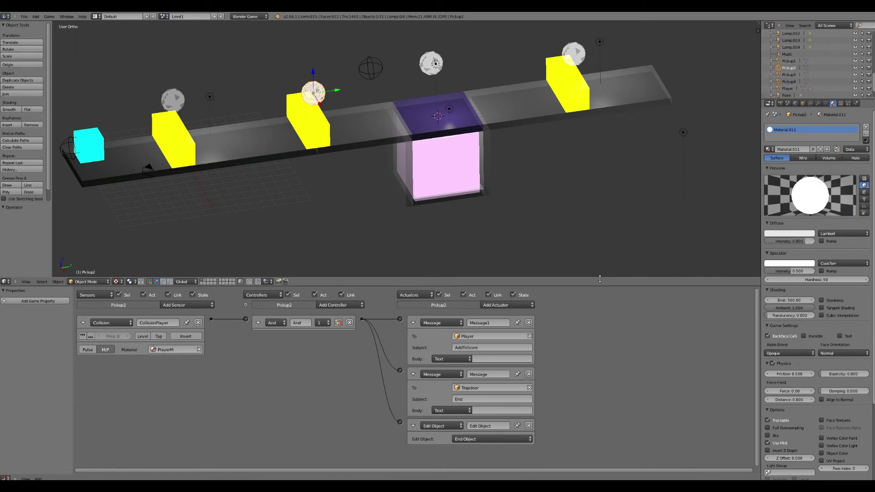
# Enlarge the 3D view and move Pickup1 along the global X axis
pyautogui.moveTo(600, 279); pyautogui.dragTo(600, 392)
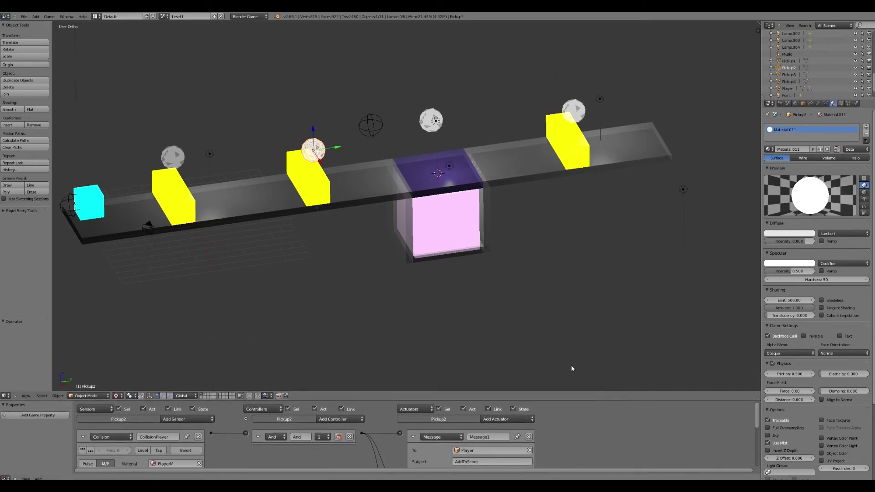
pyautogui.moveTo(296, 215); pyautogui.dragTo(365, 202, button='middle')
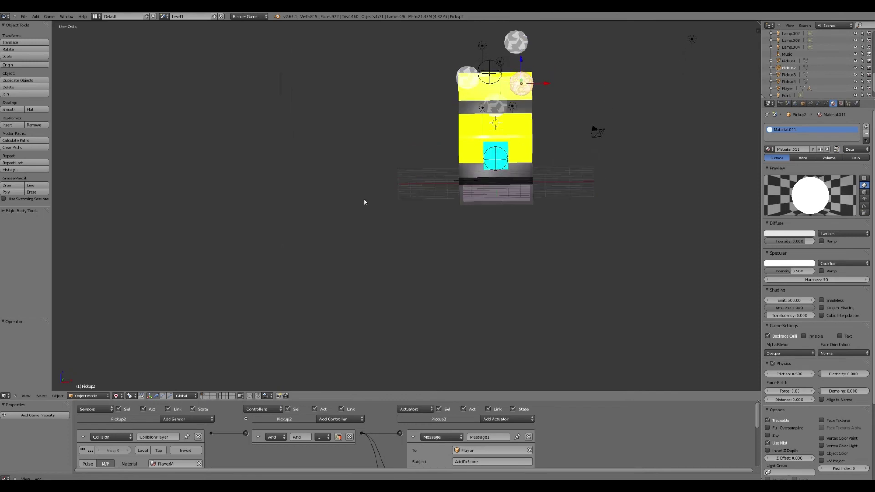
pyautogui.rightClick(495, 109)
pyautogui.moveTo(495, 110); pyautogui.dragTo(524, 164, button='middle')
pyautogui.press('g')
pyautogui.press('x')
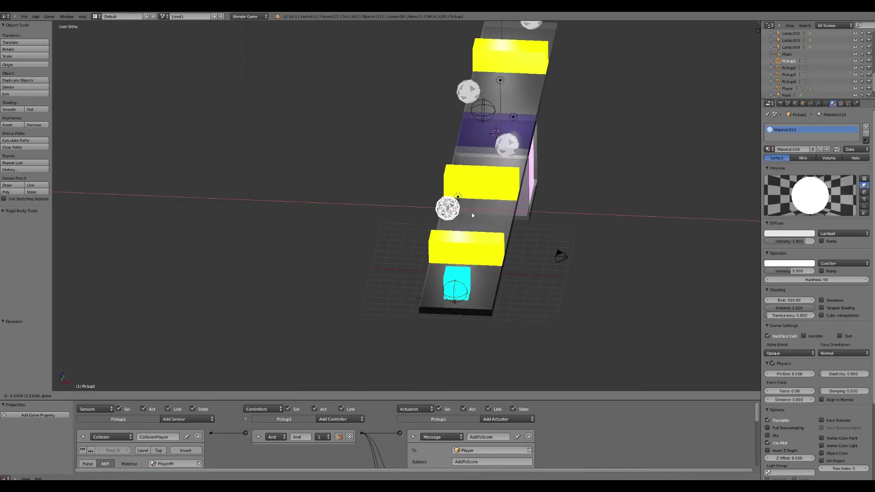
pyautogui.click(473, 215)
# Check the Player cube and barriers, then move Pickup2 along the X axis
pyautogui.moveTo(472, 215); pyautogui.dragTo(513, 156, button='middle')
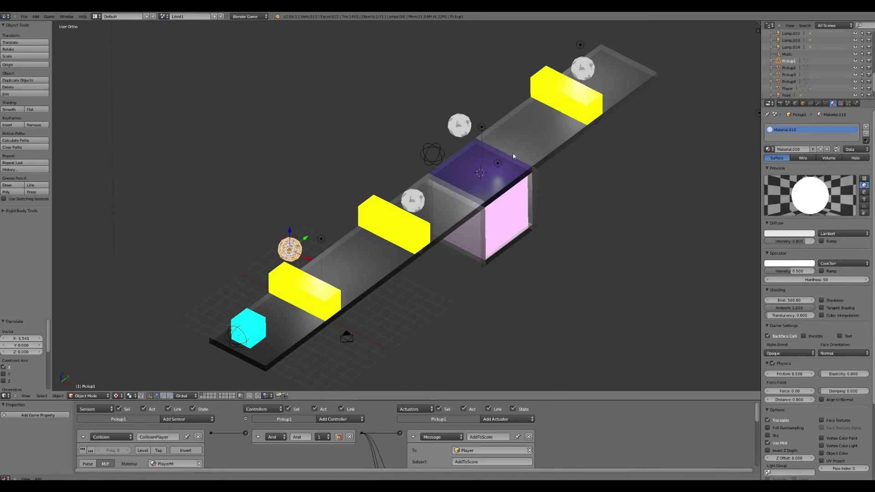
pyautogui.scroll(2, 513, 153)
pyautogui.rightClick(179, 373)
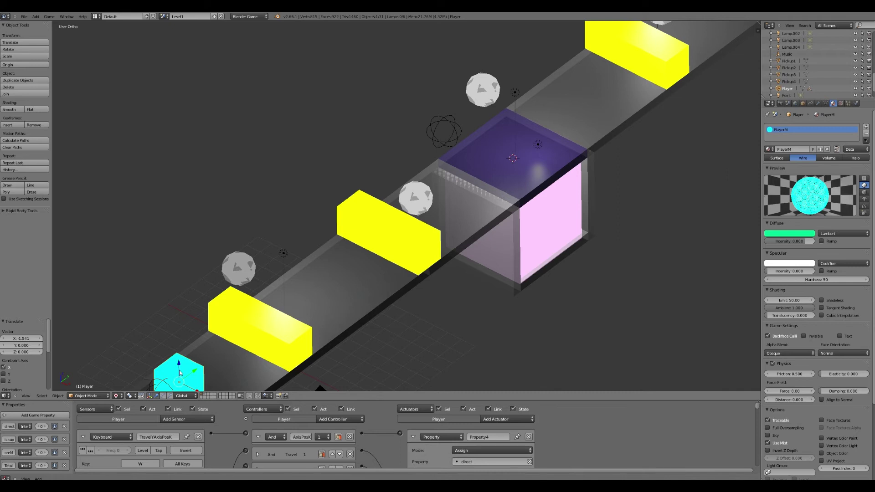
pyautogui.rightClick(254, 315)
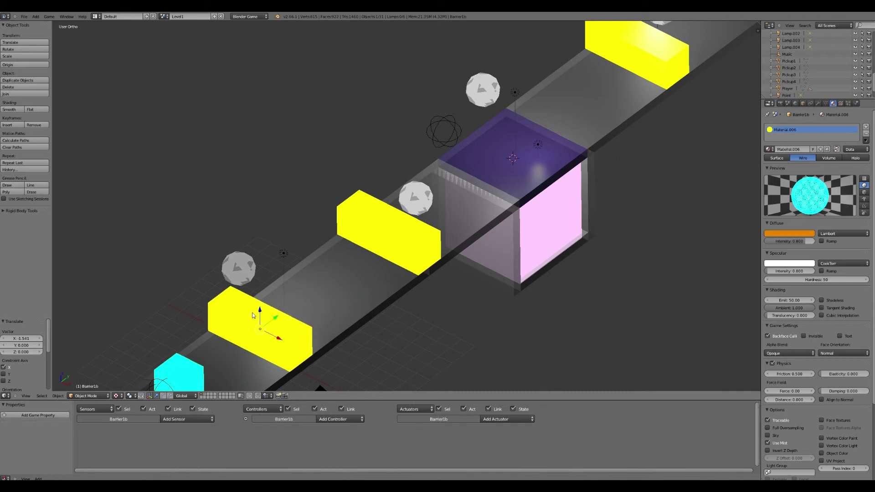
pyautogui.rightClick(375, 233)
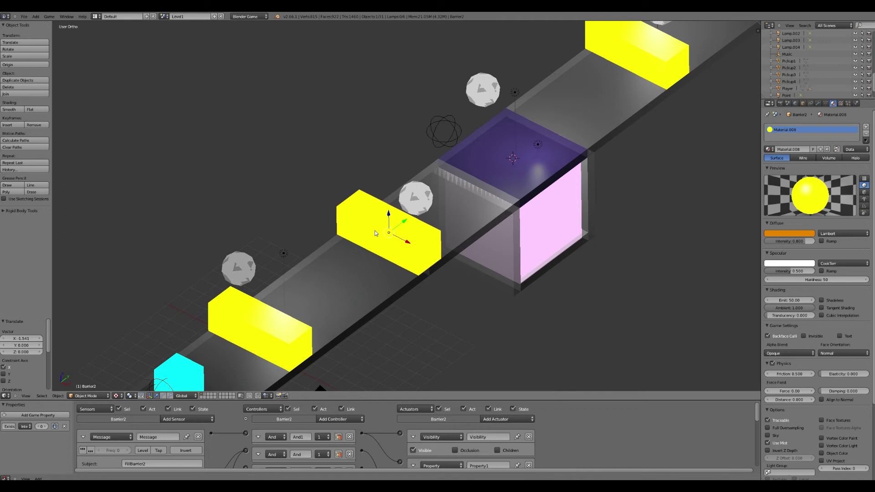
pyautogui.rightClick(416, 197)
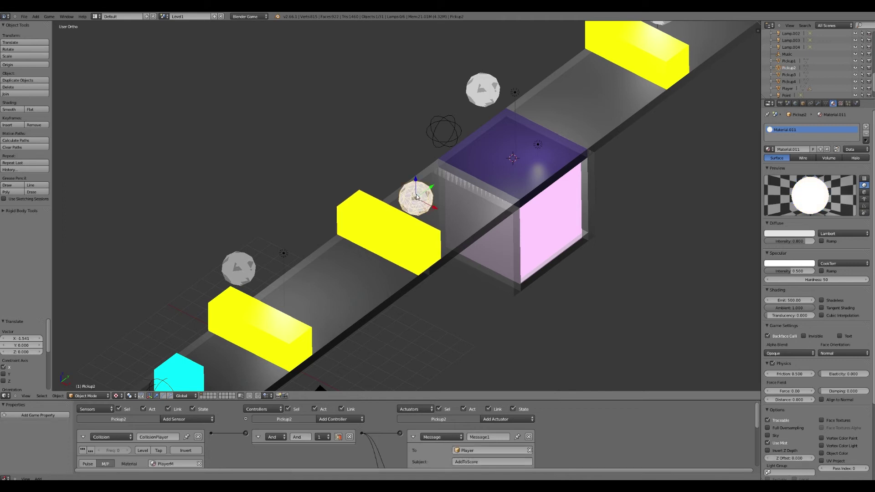
pyautogui.press('g')
pyautogui.press('x')
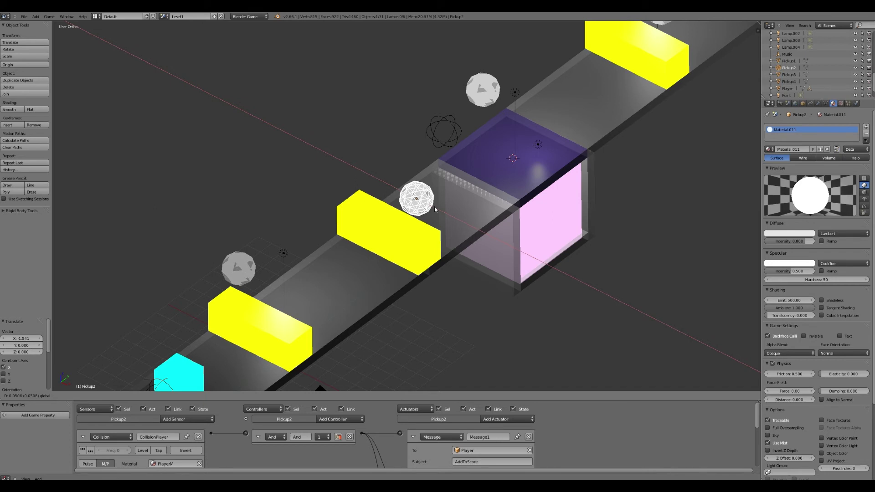
pyautogui.click(434, 207)
# Orbit around the level, selecting the Trapdoor, Pickup3, Barrier3 and the last floor section
pyautogui.moveTo(428, 205); pyautogui.dragTo(402, 205, button='middle')
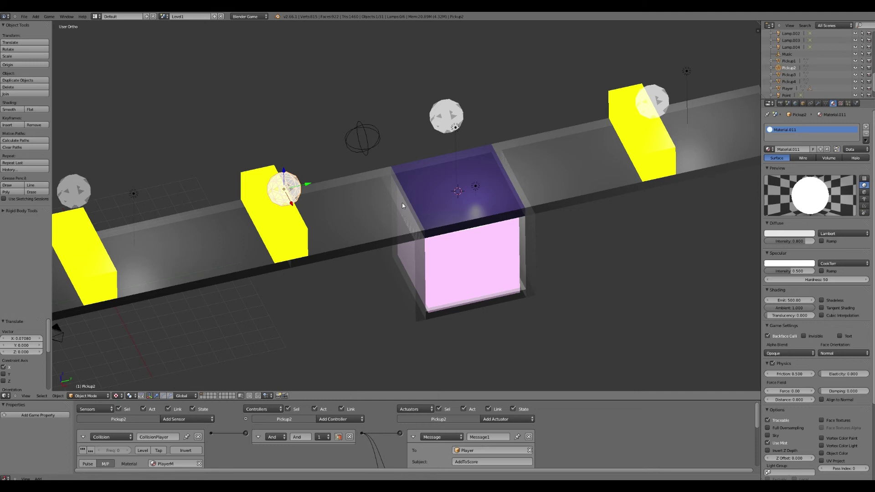
pyautogui.moveTo(402, 206); pyautogui.dragTo(388, 203, button='middle')
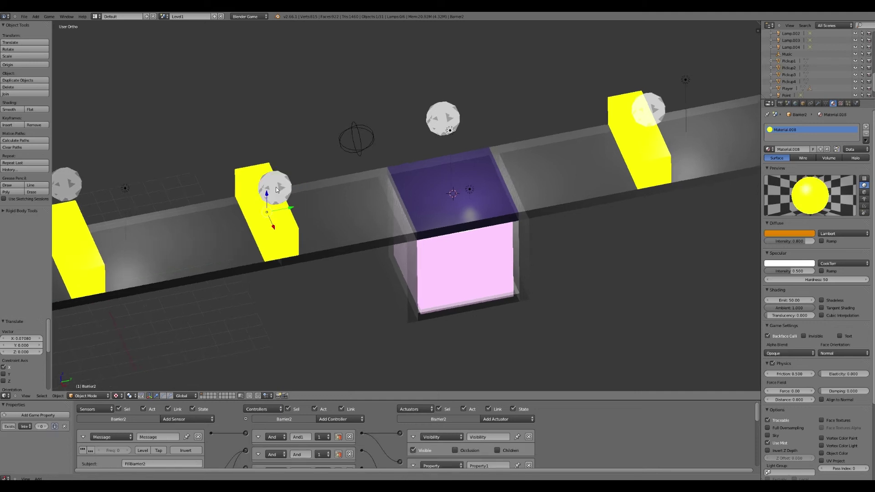
pyautogui.moveTo(276, 189)
pyautogui.mouseDown(button='middle')
pyautogui.moveTo(294, 196)
pyautogui.moveTo(285, 187)
pyautogui.moveTo(277, 194)
pyautogui.mouseUp(button='middle')
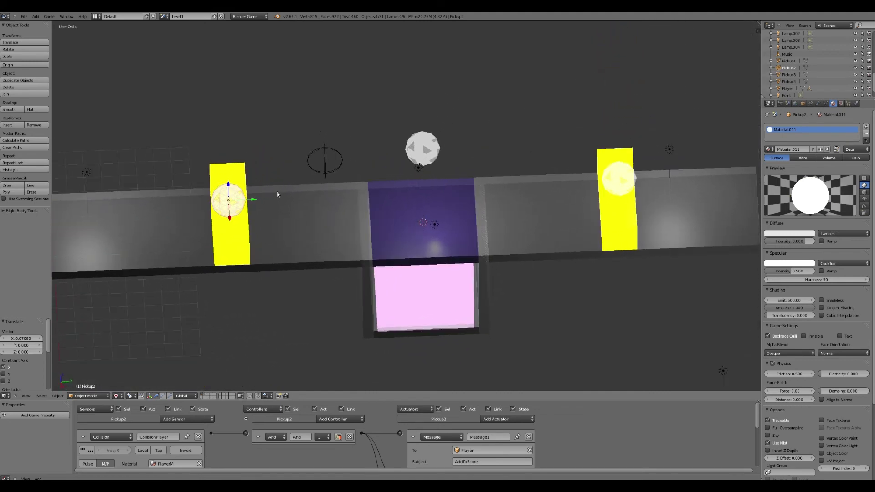
pyautogui.rightClick(388, 201)
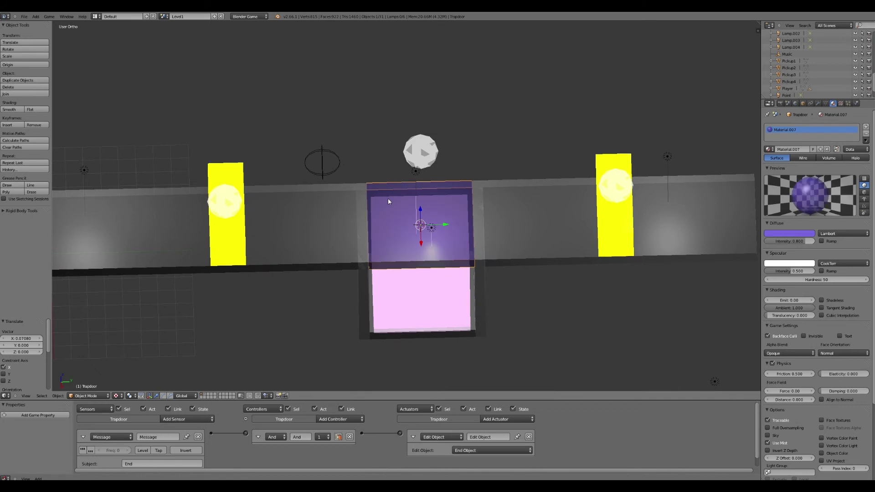
pyautogui.rightClick(415, 157)
pyautogui.moveTo(371, 168); pyautogui.dragTo(384, 172, button='middle')
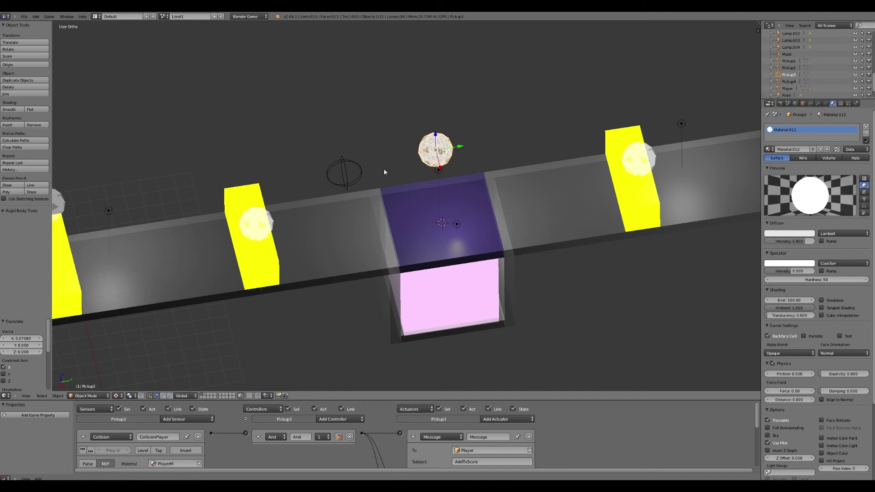
pyautogui.rightClick(618, 149)
pyautogui.scroll(-5, 507, 185)
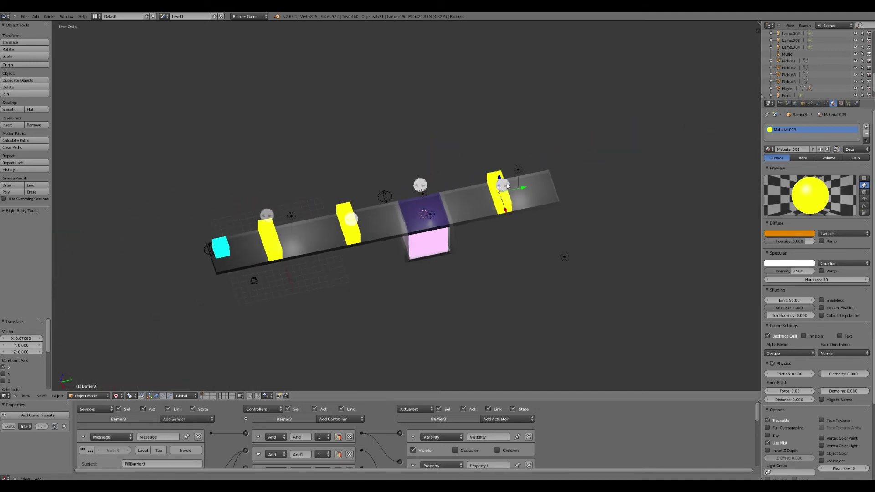
pyautogui.scroll(4, 475, 206)
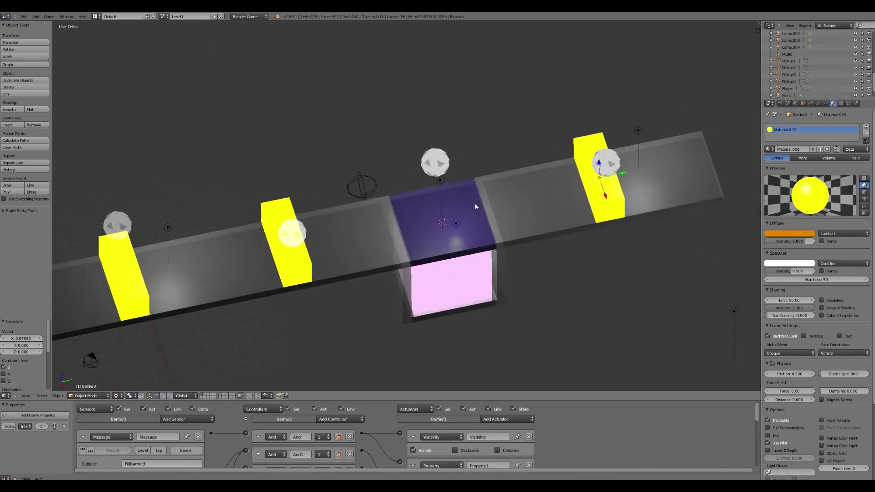
pyautogui.scroll(1, 475, 207)
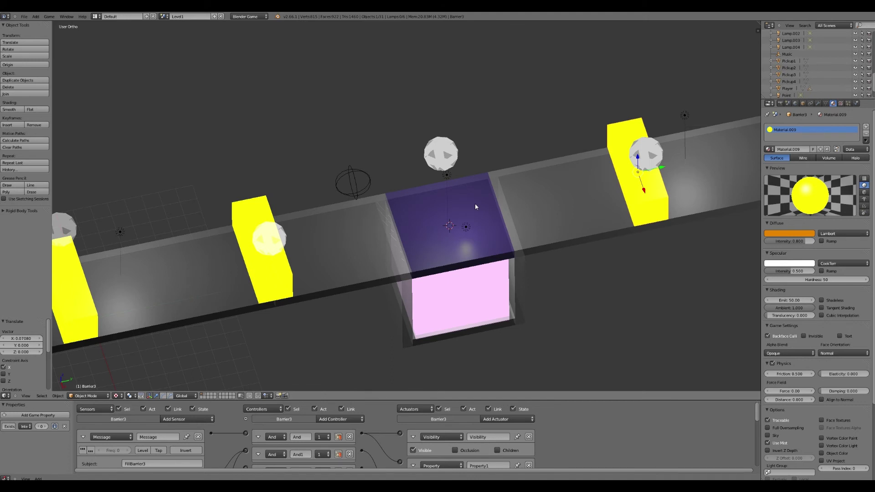
pyautogui.moveTo(475, 203); pyautogui.dragTo(551, 154, button='middle')
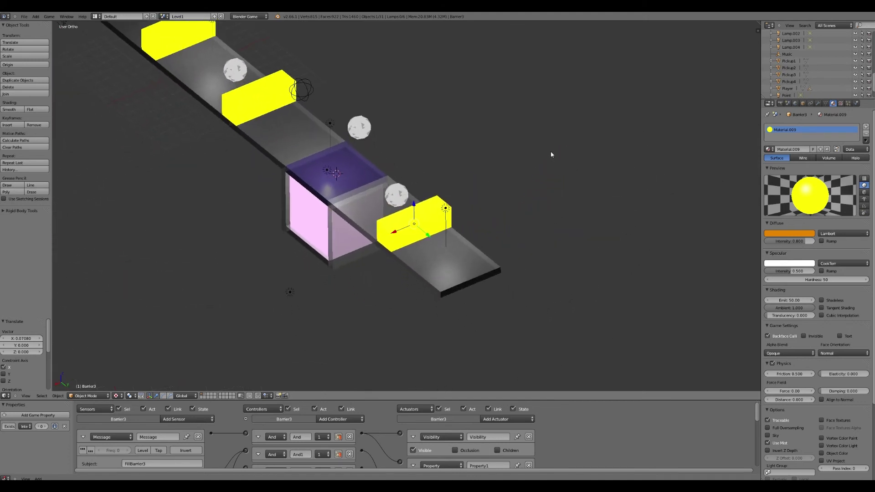
pyautogui.rightClick(472, 267)
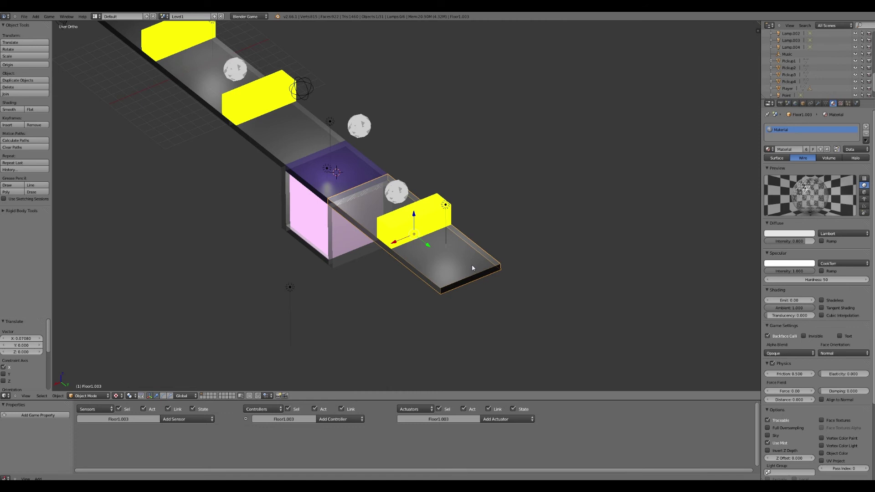
pyautogui.moveTo(290, 128); pyautogui.dragTo(311, 141, button='middle')
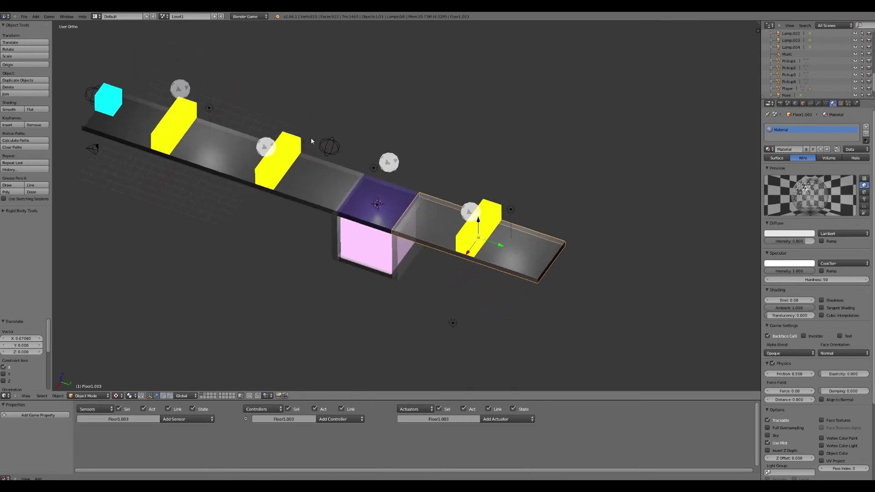
pyautogui.moveTo(311, 138); pyautogui.dragTo(194, 94, button='middle')
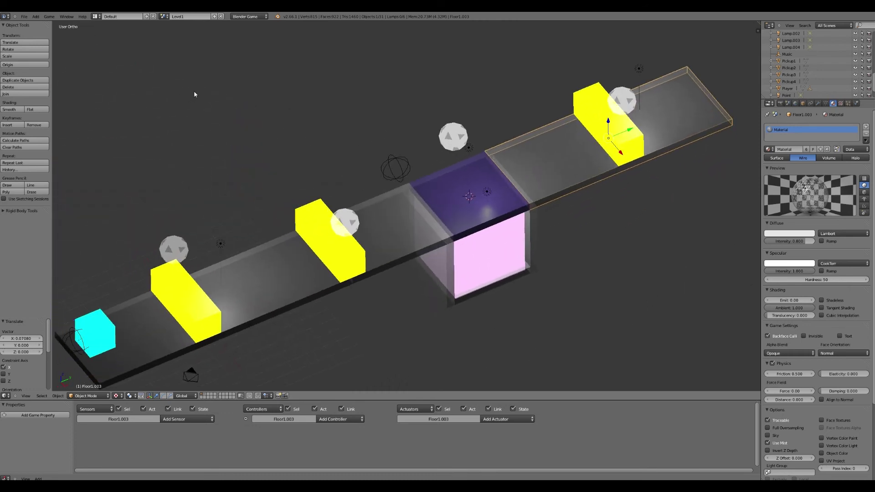
pyautogui.rightClick(96, 333)
pyautogui.click(49, 17)
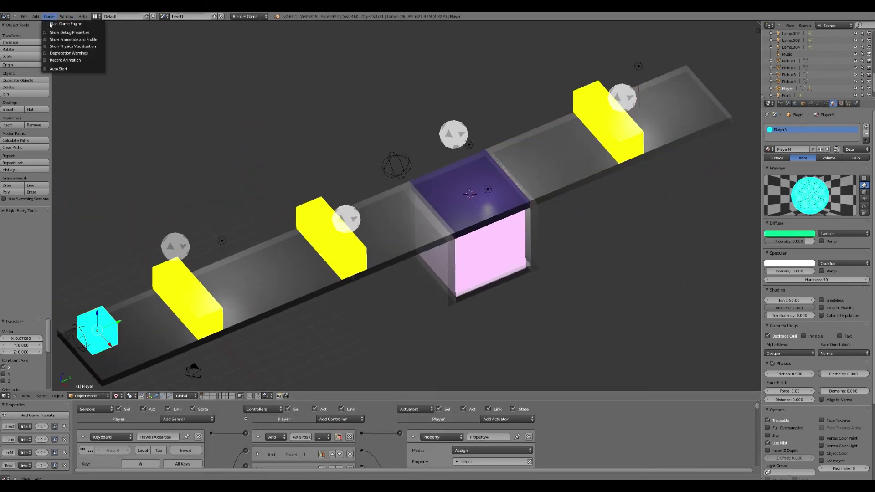
pyautogui.click(50, 24)
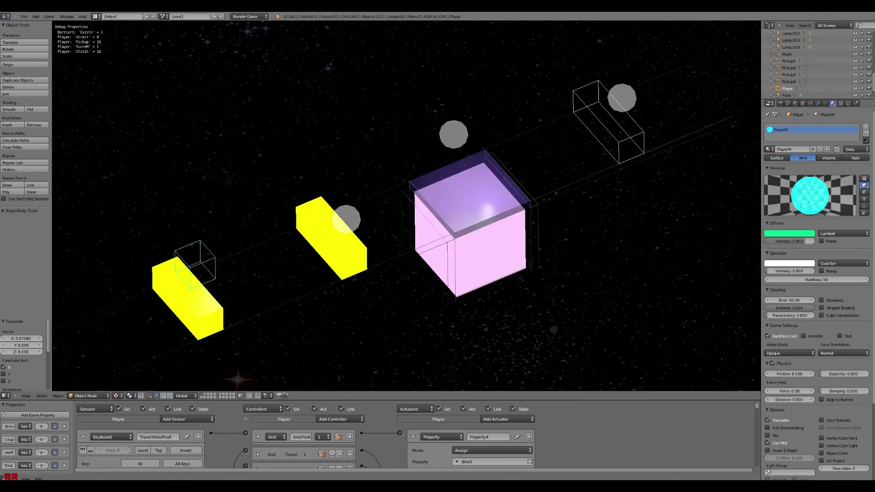
pyautogui.press('w')
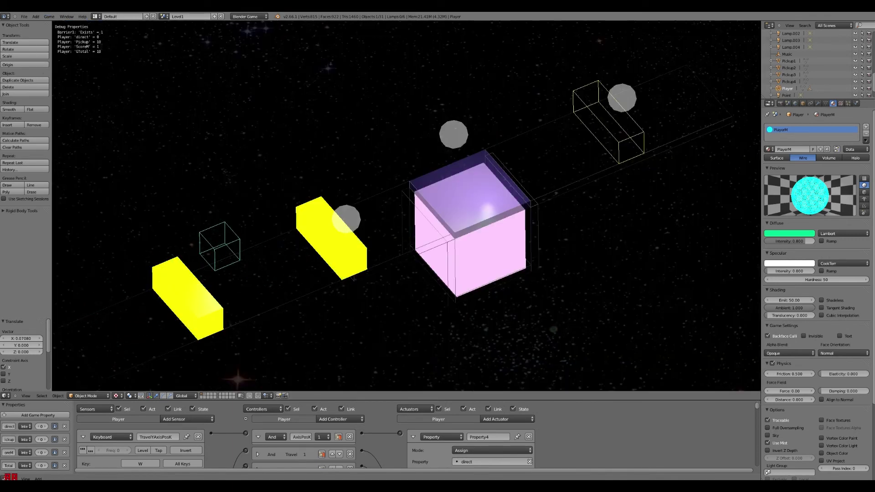
pyautogui.press('w')
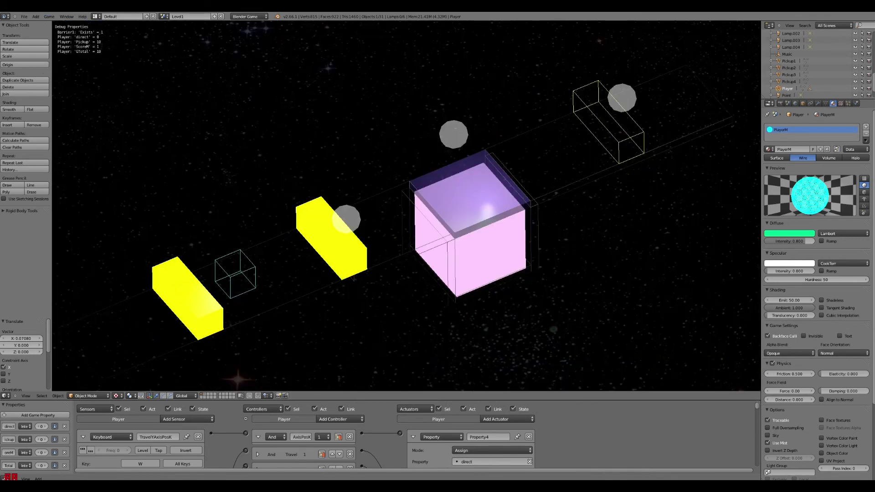
pyautogui.press('w')
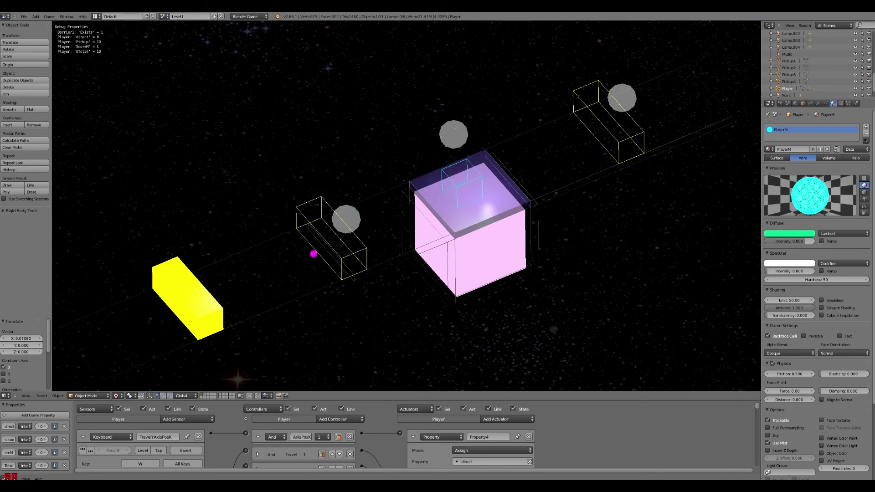
pyautogui.press('w')
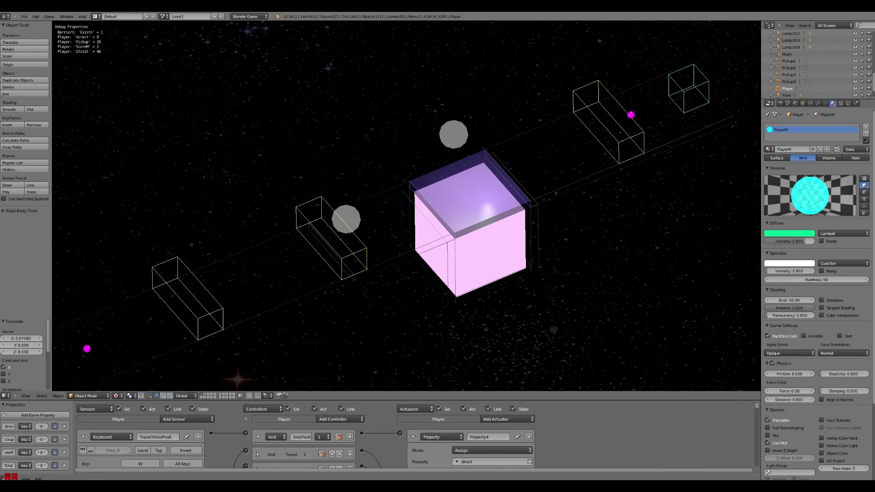
pyautogui.press('Escape')
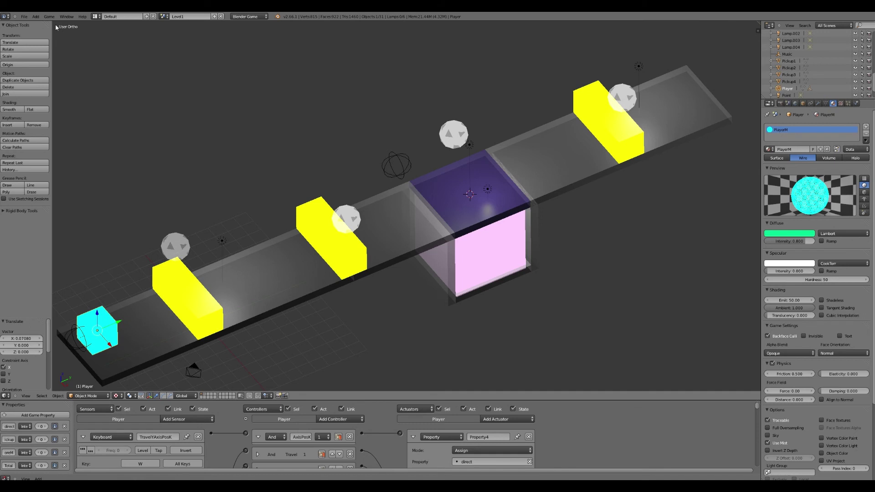
# Check the Trapdoor's logic, enlarge the Logic Editor, then edit the Player's Total property name
pyautogui.rightClick(468, 198)
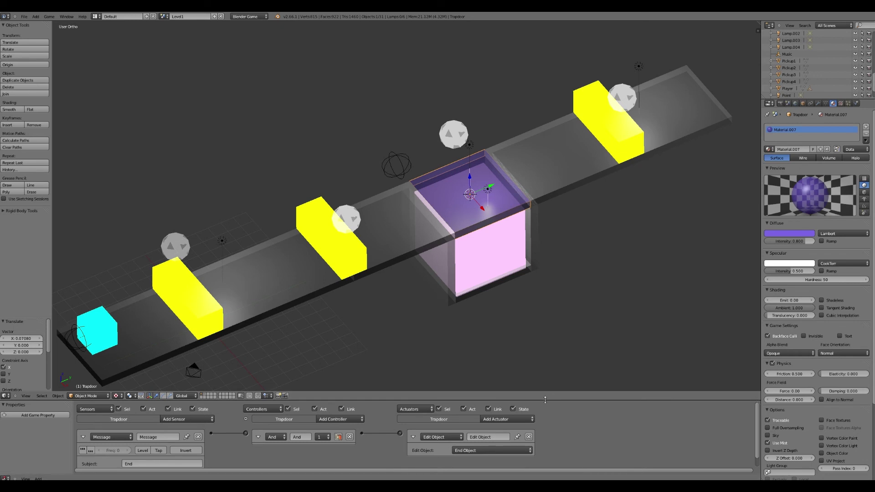
pyautogui.moveTo(543, 401); pyautogui.dragTo(532, 291)
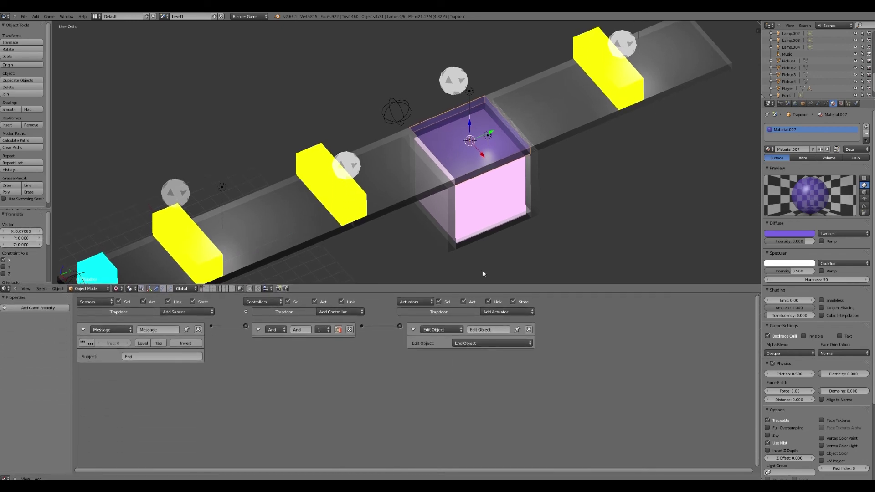
pyautogui.scroll(-2, 242, 192)
pyautogui.rightClick(196, 233)
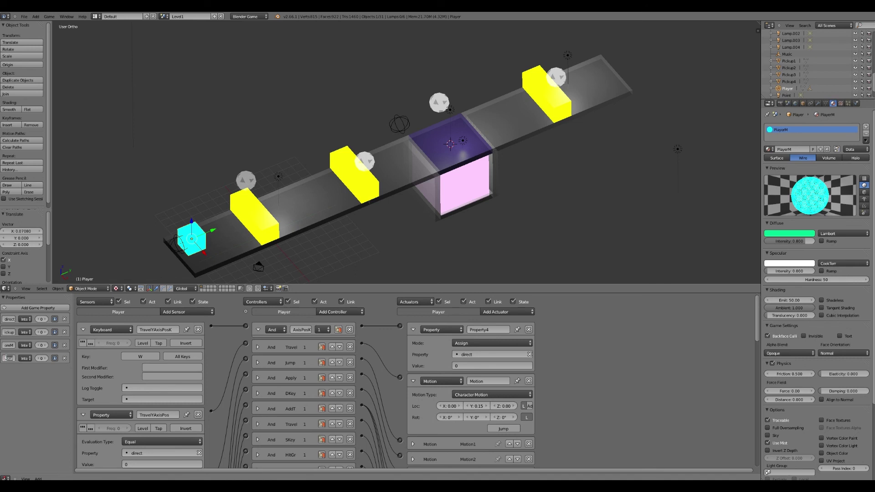
pyautogui.click(9, 358)
# Confirm the Total property name and inspect Pickup1, Barrier1b and Barrier2's logic bricks
pyautogui.press('Return')
pyautogui.rightClick(245, 180)
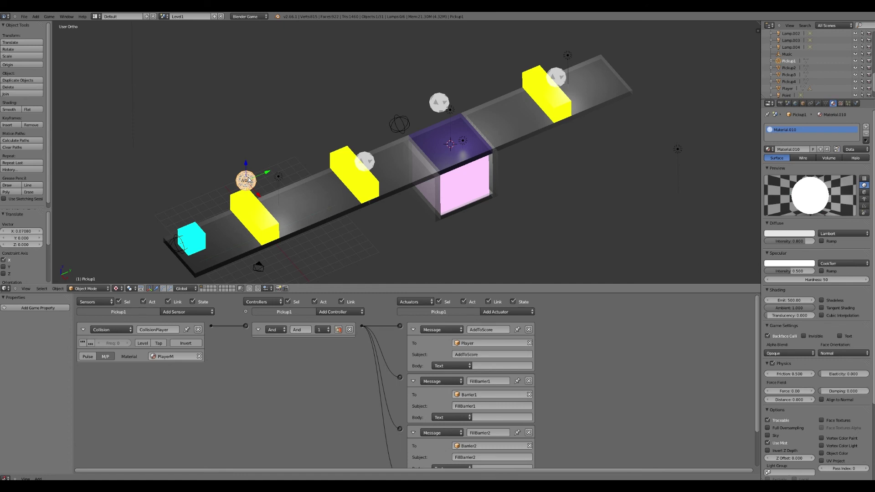
pyautogui.rightClick(264, 209)
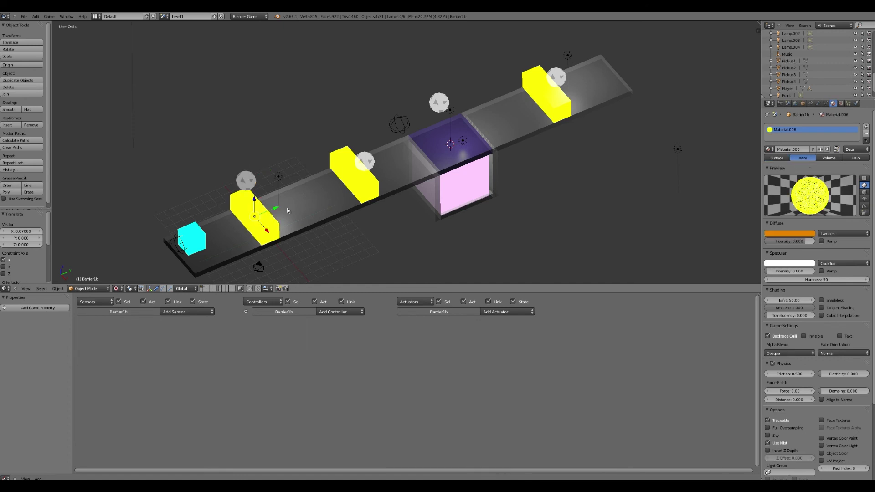
pyautogui.rightClick(356, 180)
pyautogui.rightClick(262, 212)
pyautogui.rightClick(347, 170)
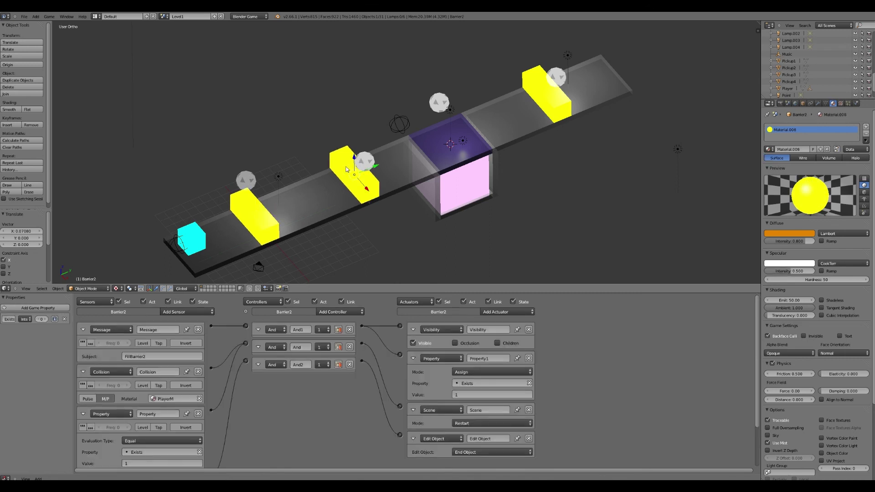
# Check the Player cube's logic, then return to Pickup1 in a taller Logic Editor
pyautogui.rightClick(199, 238)
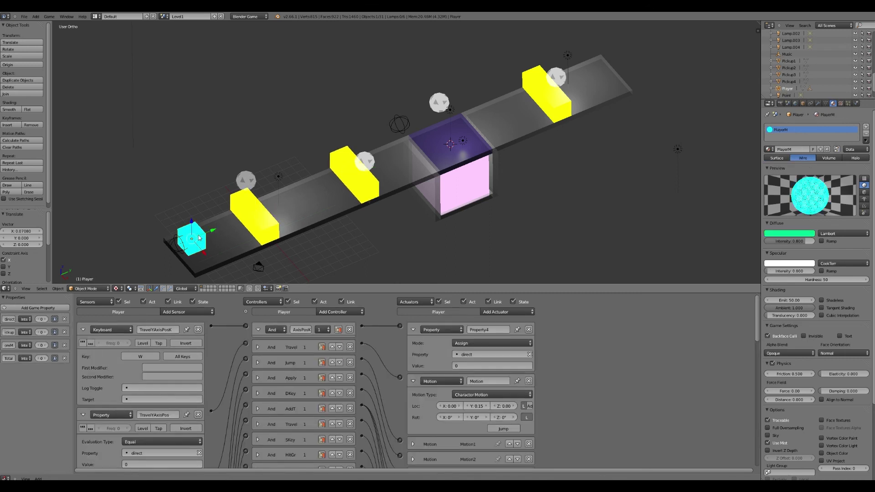
pyautogui.rightClick(246, 180)
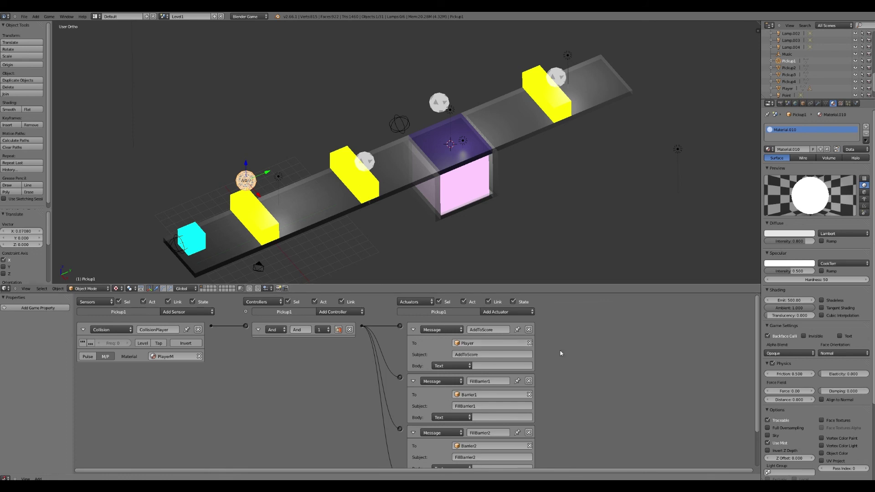
pyautogui.moveTo(593, 294); pyautogui.dragTo(597, 236)
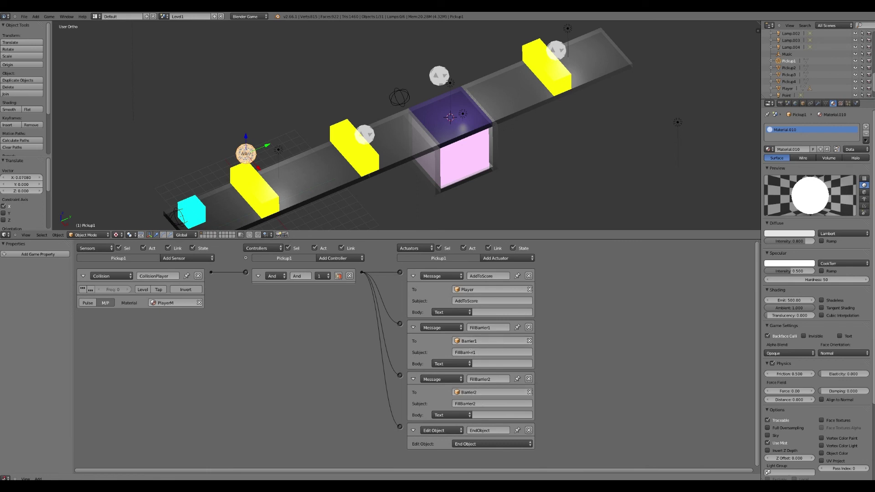
# Inspect the logic bricks of Pickup2, the trapdoor lamp, Pickup3 and Pickup4 in turn
pyautogui.rightClick(369, 136)
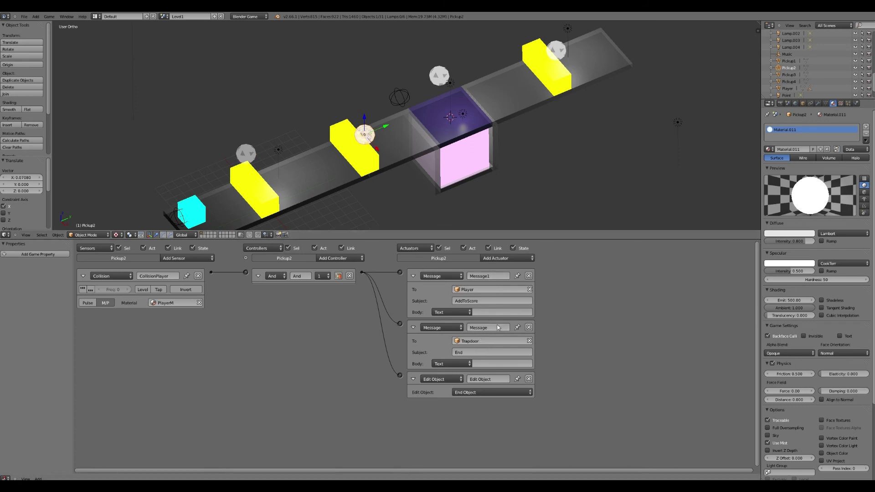
pyautogui.rightClick(465, 119)
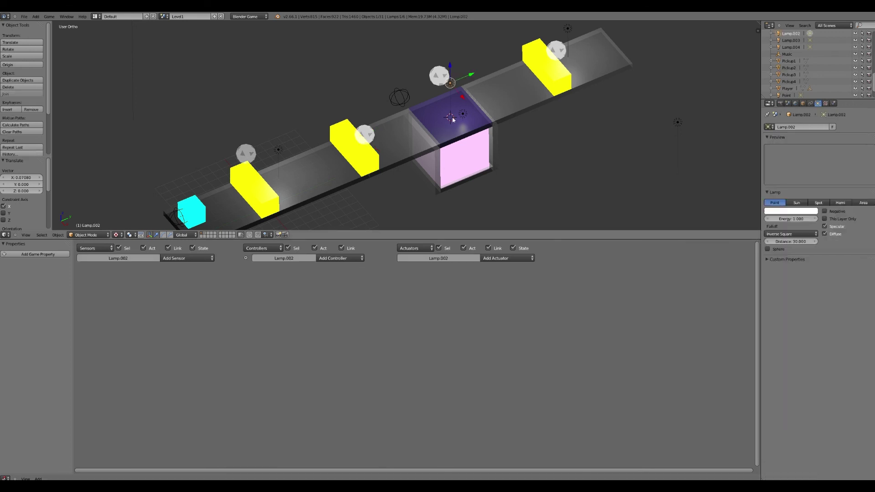
pyautogui.rightClick(364, 135)
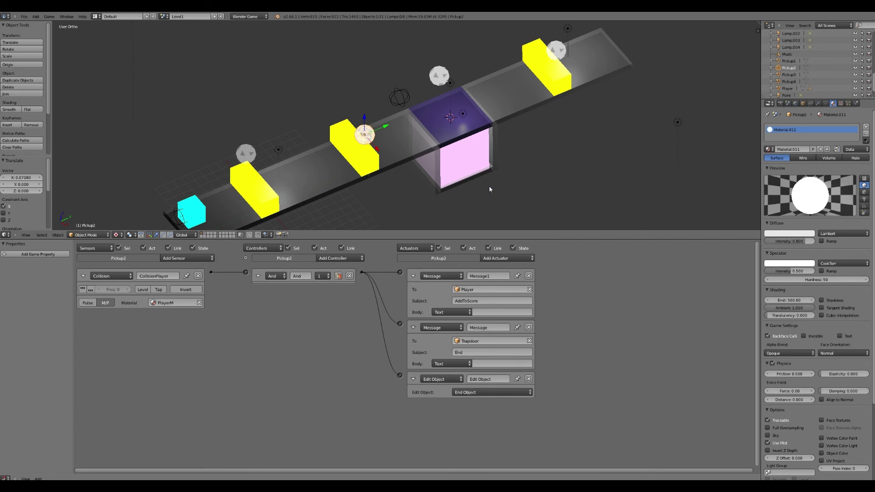
pyautogui.rightClick(438, 76)
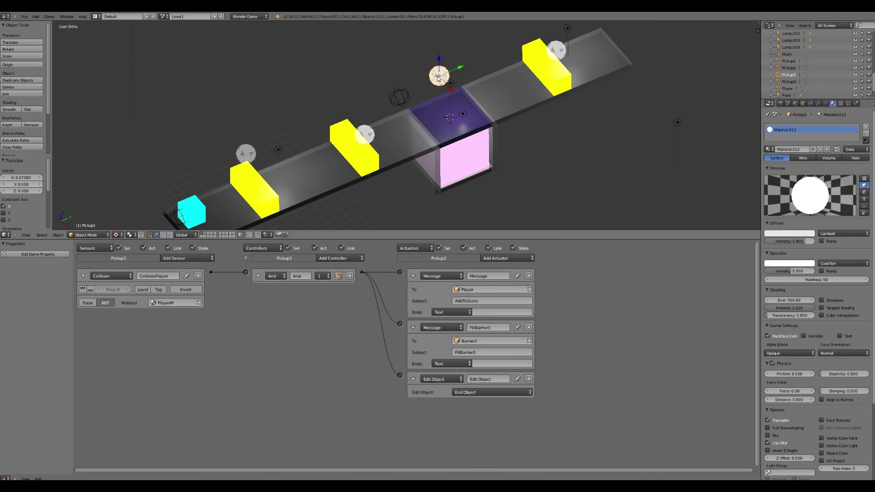
pyautogui.rightClick(557, 44)
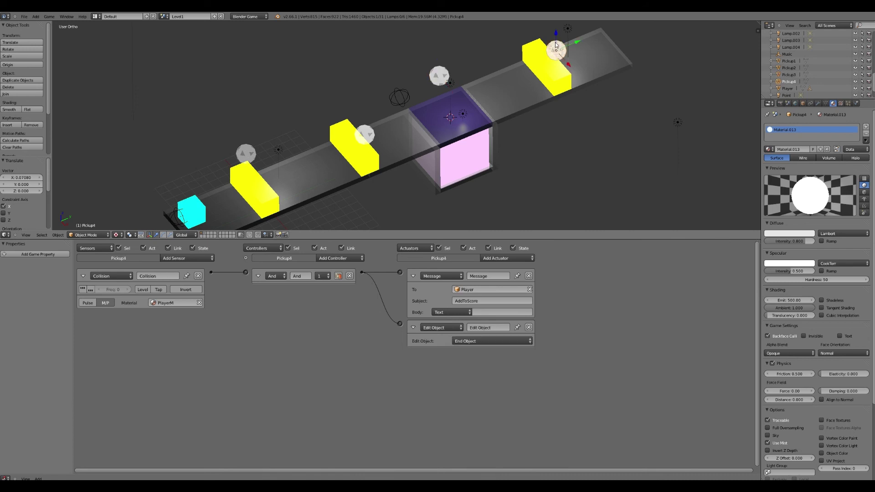
pyautogui.scroll(-2, 624, 49)
pyautogui.rightClick(546, 69)
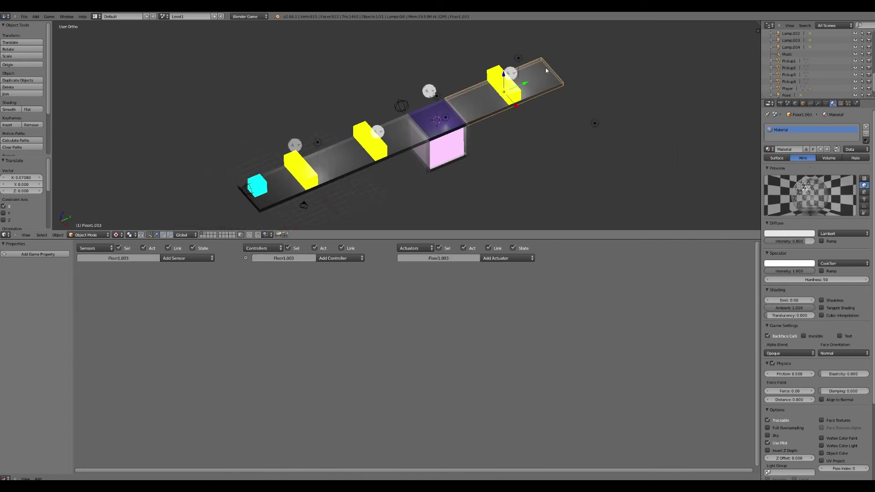
pyautogui.moveTo(546, 70); pyautogui.dragTo(546, 94, button='middle')
pyautogui.scroll(3, 546, 93)
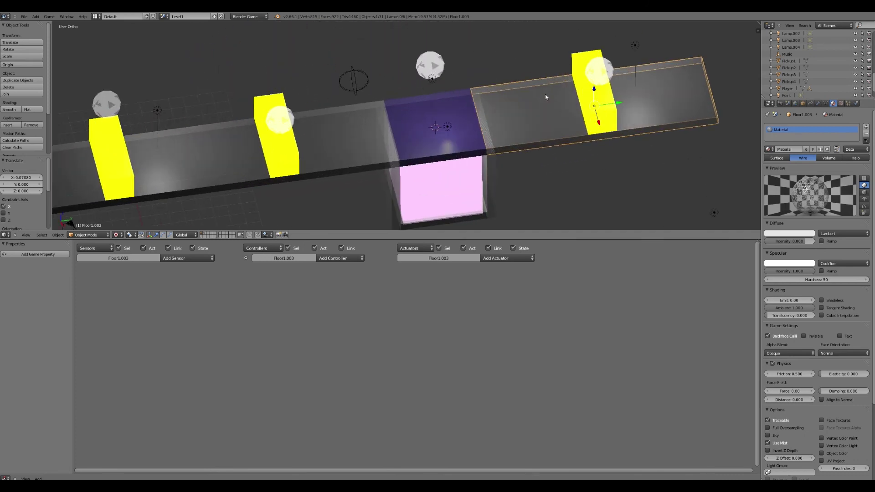
pyautogui.scroll(-2, 545, 94)
pyautogui.moveTo(530, 107)
pyautogui.mouseDown(button='middle')
pyautogui.moveTo(432, 112)
pyautogui.moveTo(475, 92)
pyautogui.moveTo(534, 82)
pyautogui.moveTo(541, 93)
pyautogui.moveTo(497, 104)
pyautogui.moveTo(445, 101)
pyautogui.moveTo(440, 78)
pyautogui.moveTo(522, 102)
pyautogui.mouseUp(button='middle')
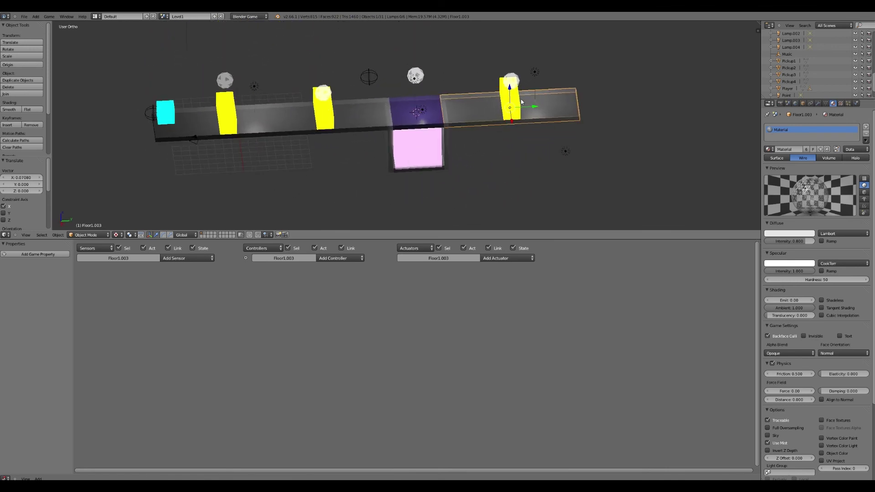